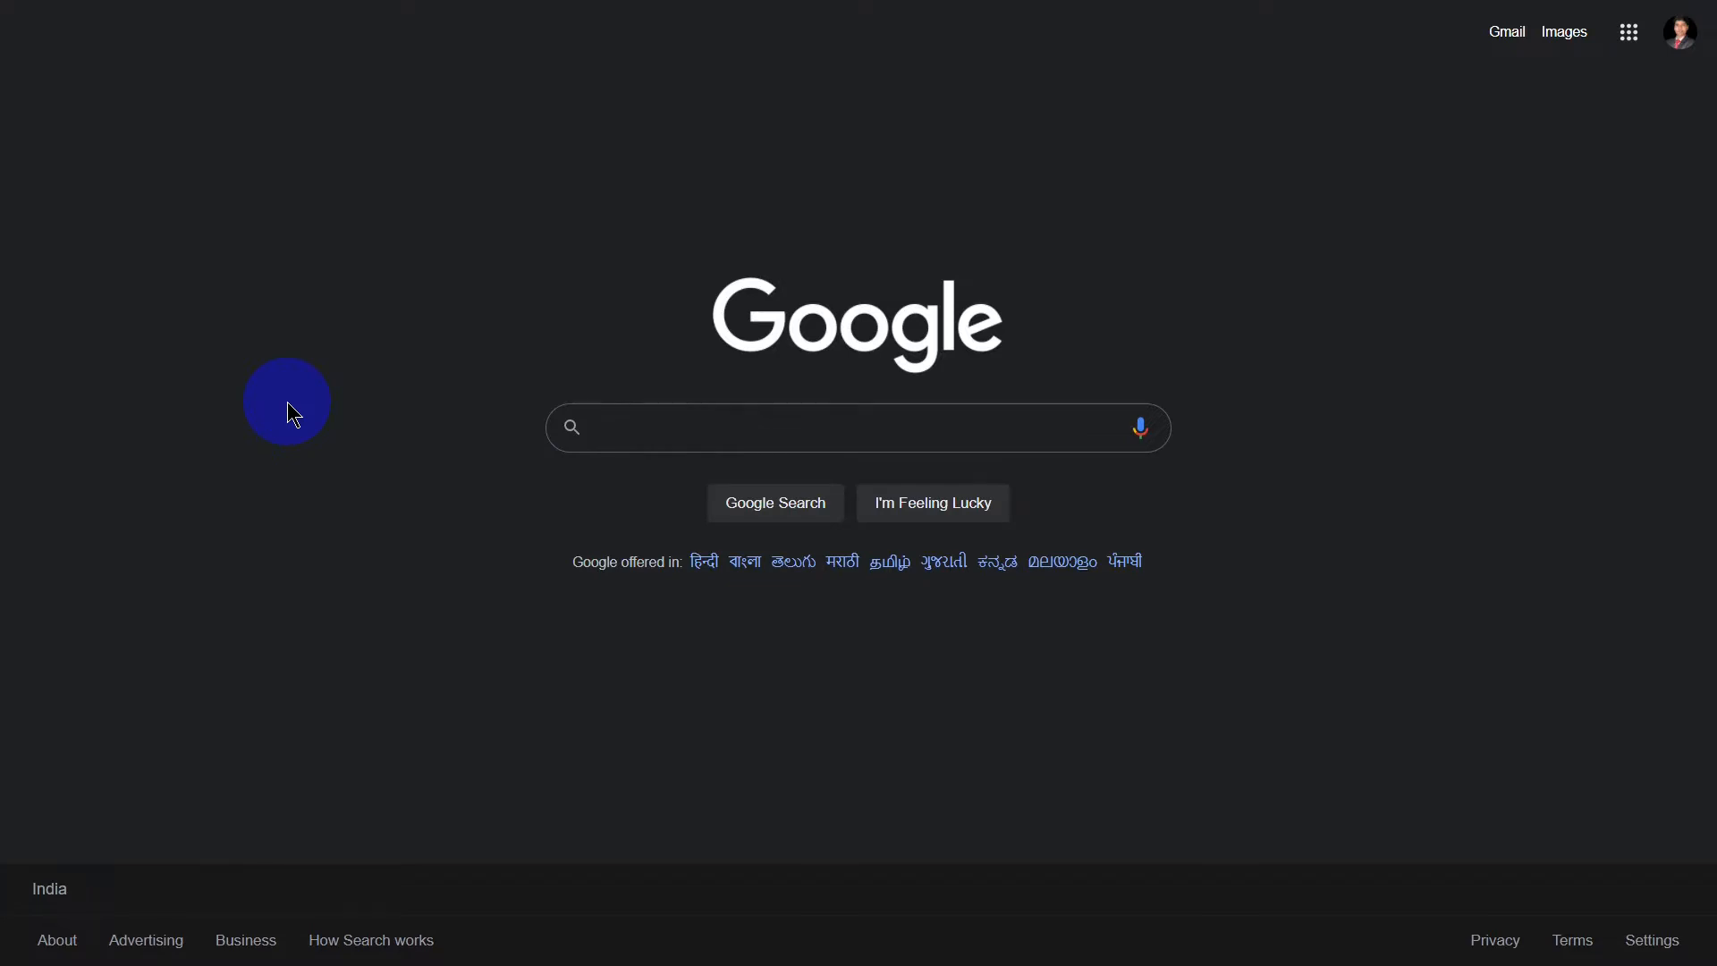
Step: Search Google for "data studio" and open the Google Data Studio Overview result
click(641, 414)
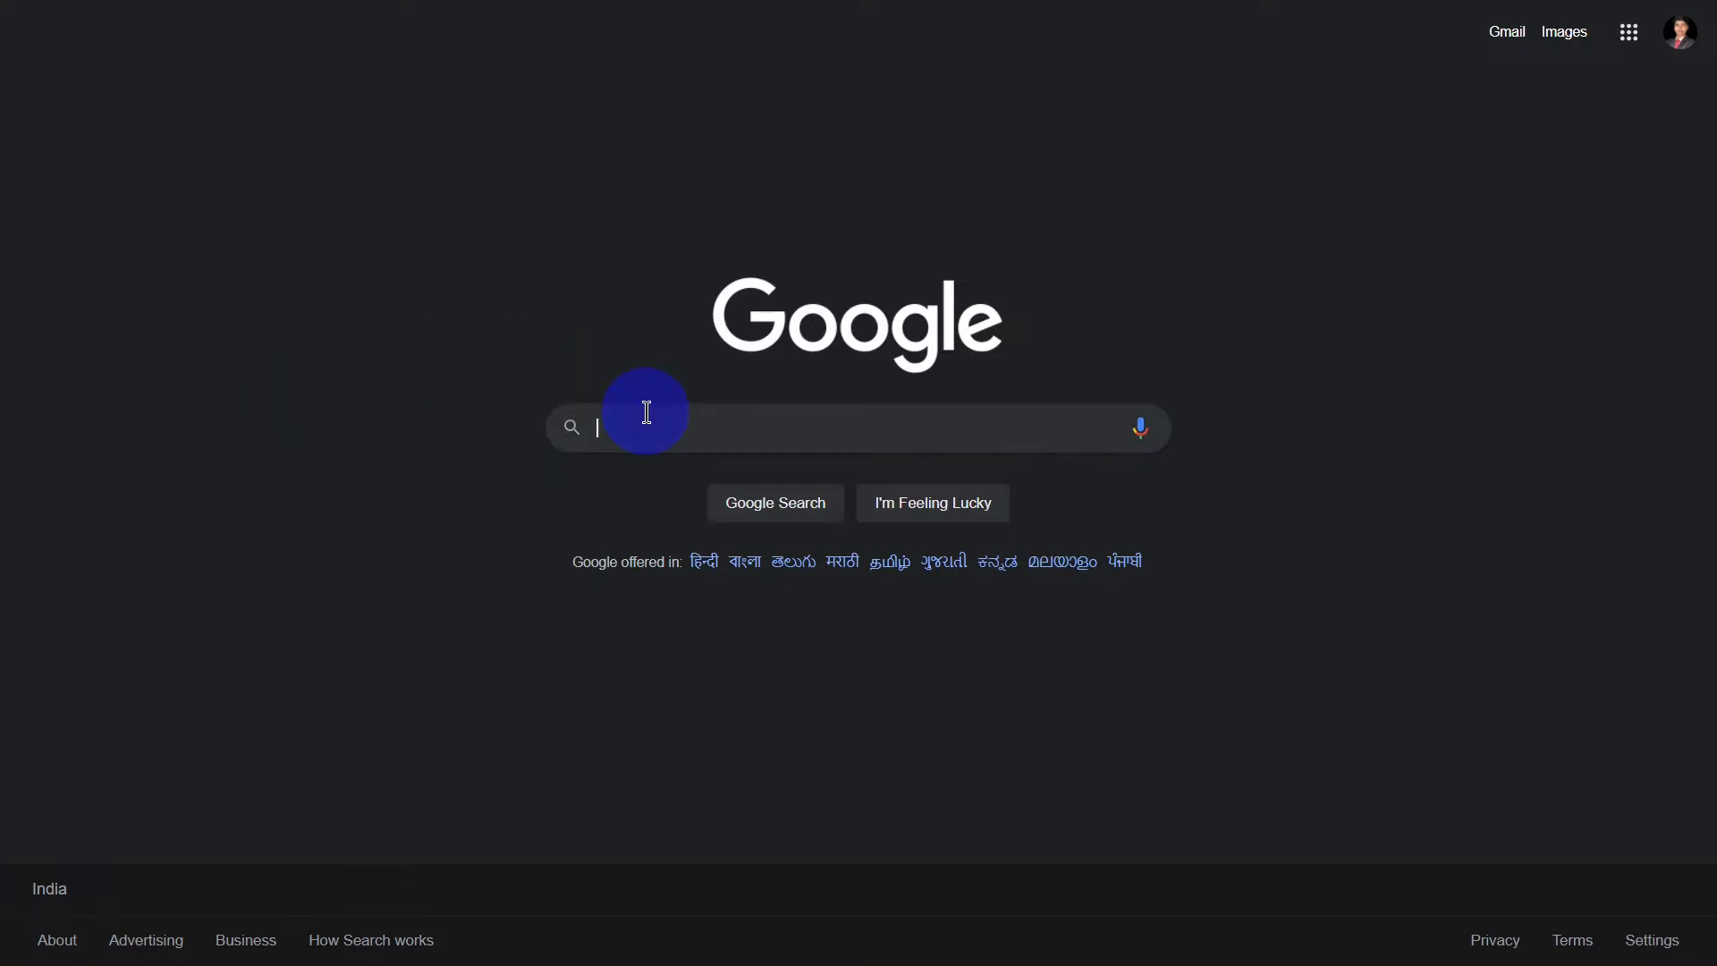
click(677, 486)
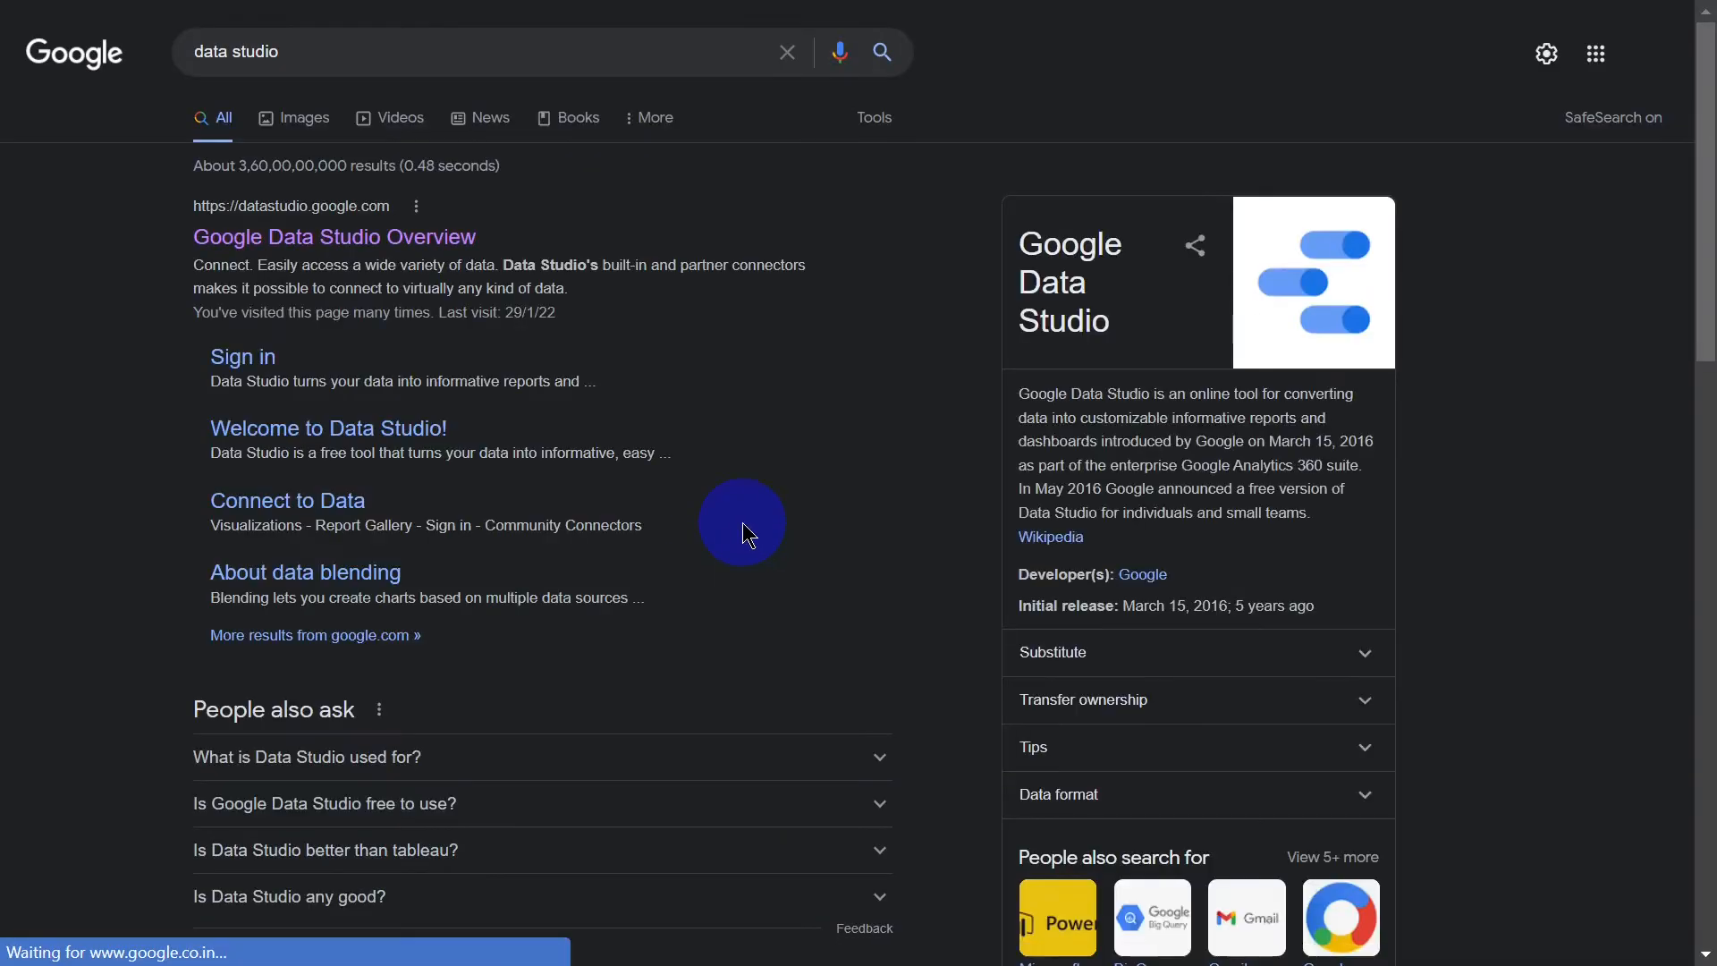
key(ctrl+plus)
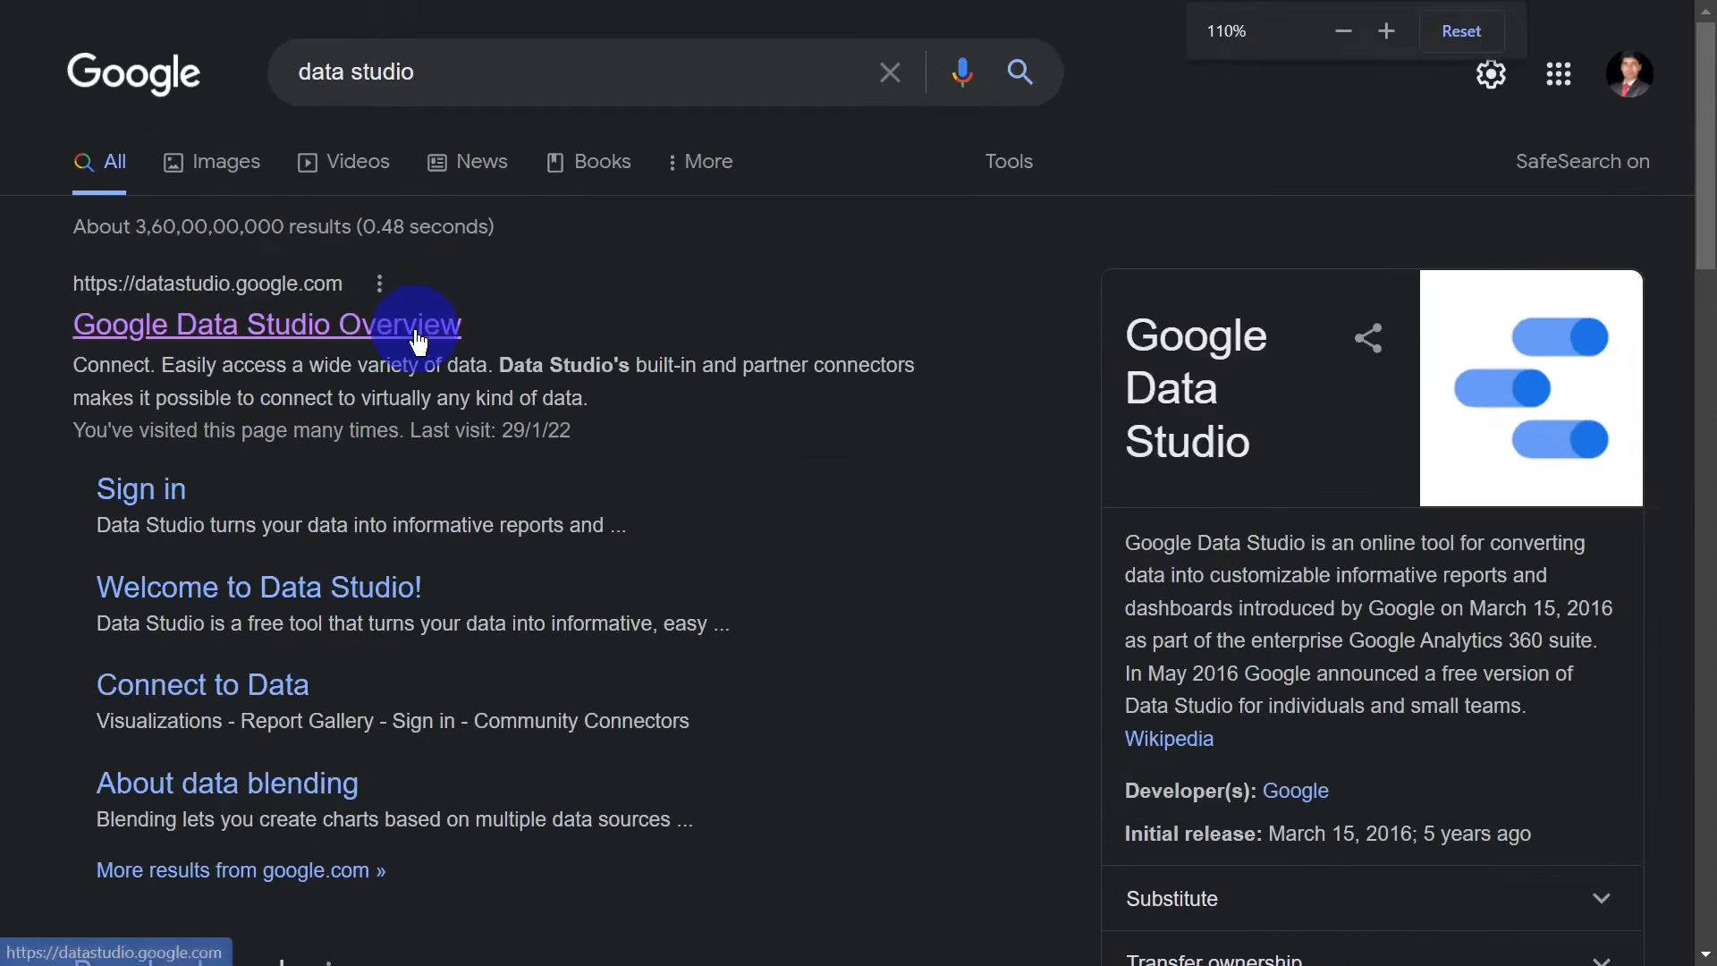
click(391, 346)
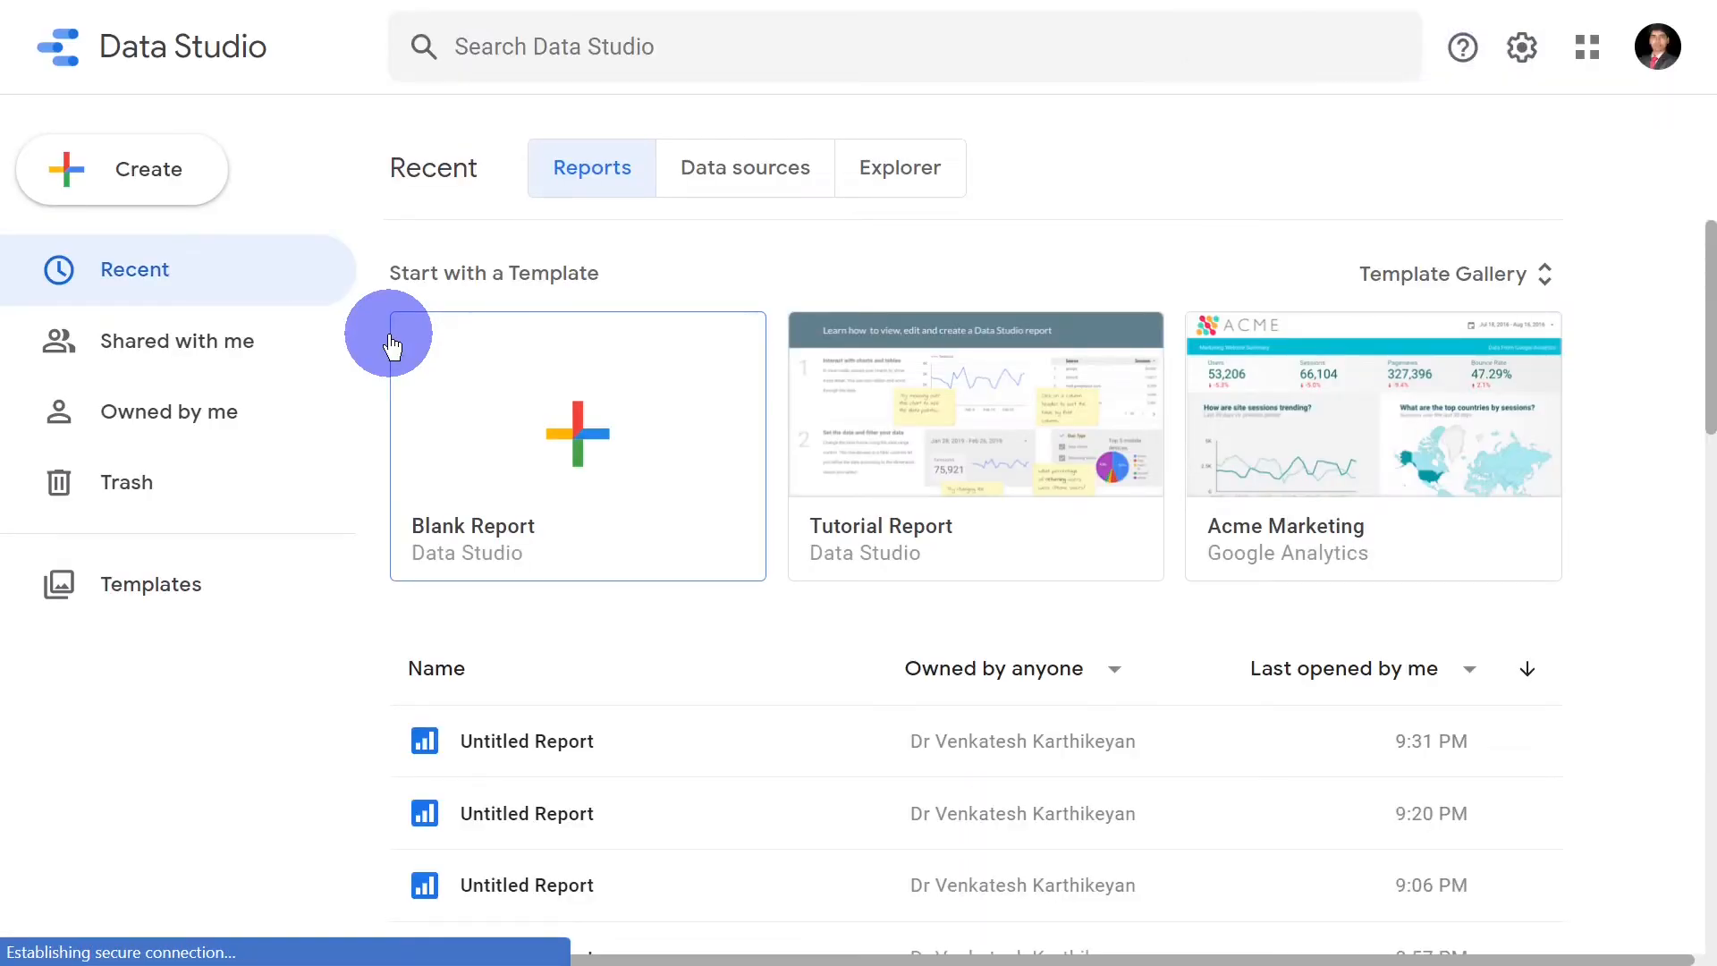
key(ctrl+minus)
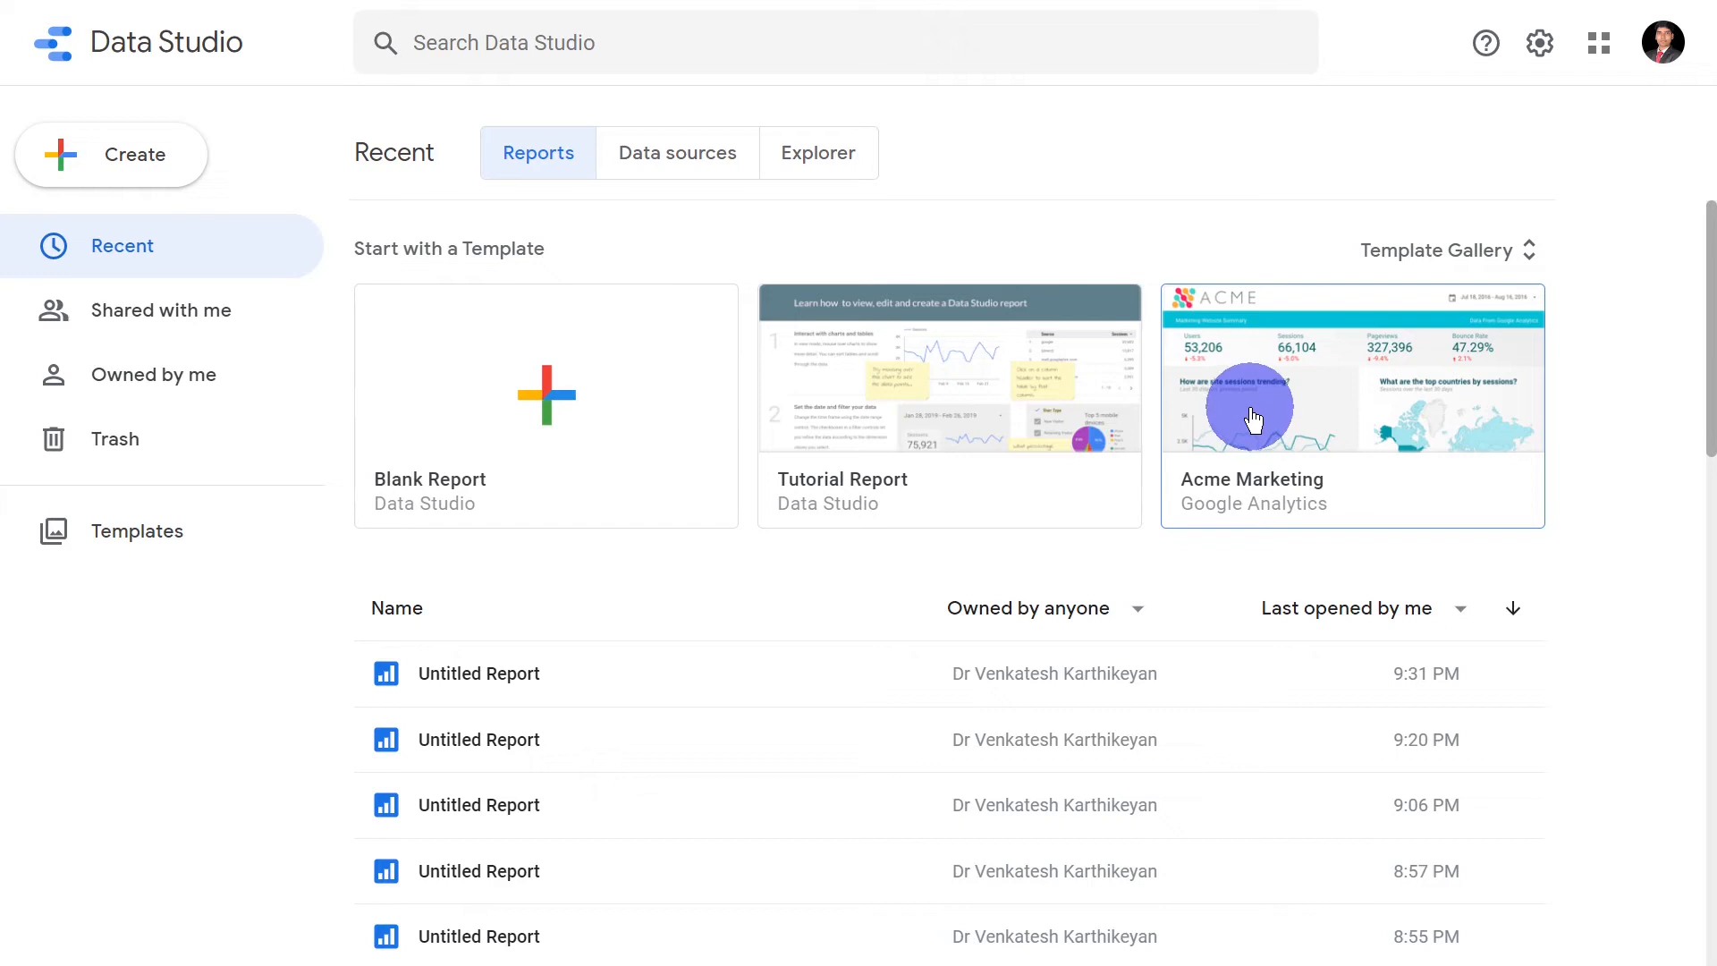
Step: Create a blank report and browse the Google and partner connectors available for adding data
click(612, 378)
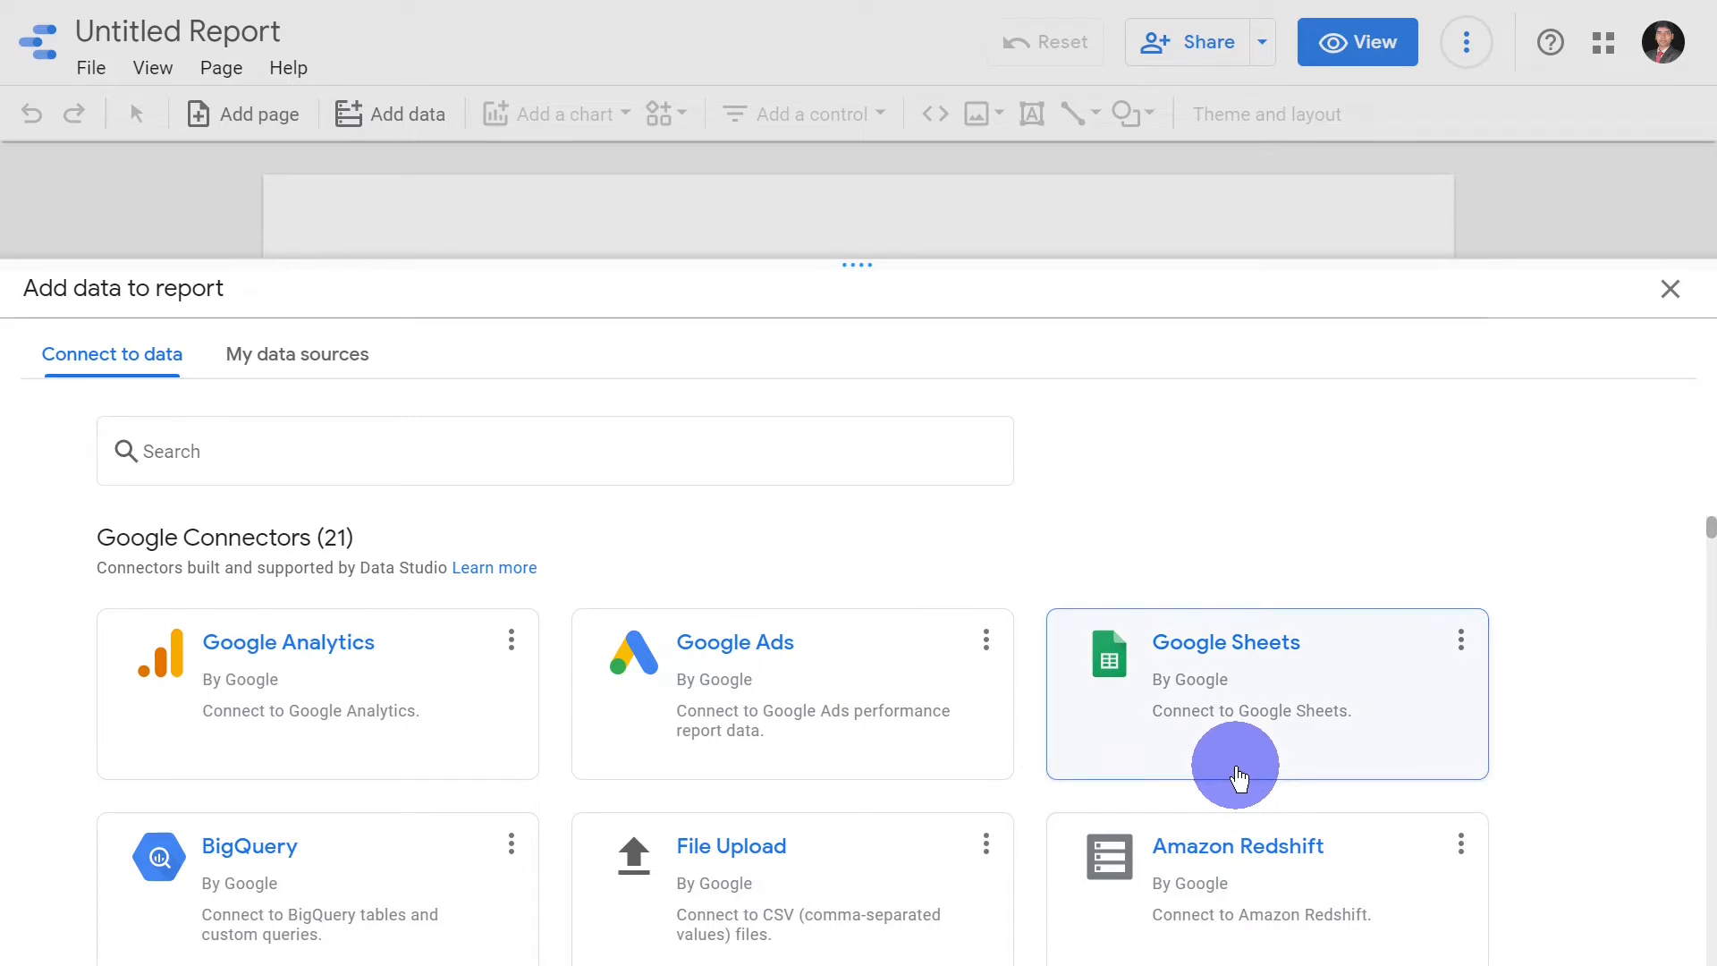
scroll(1243, 785, down, 3)
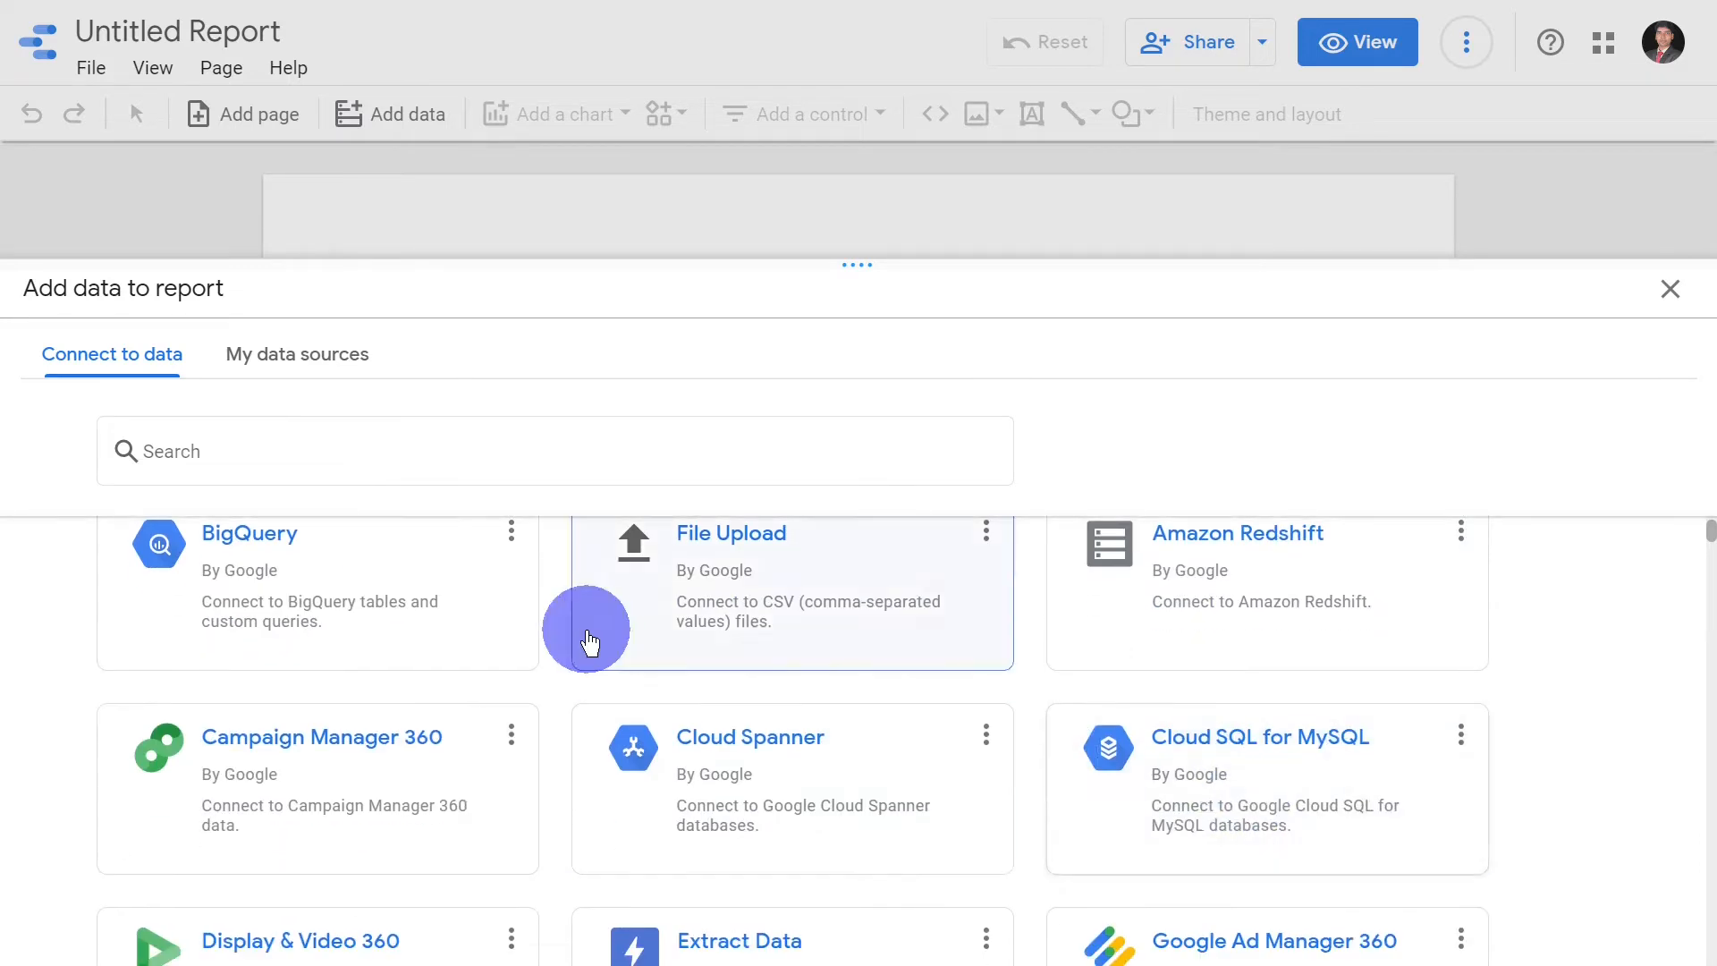
scroll(802, 713, down, 3)
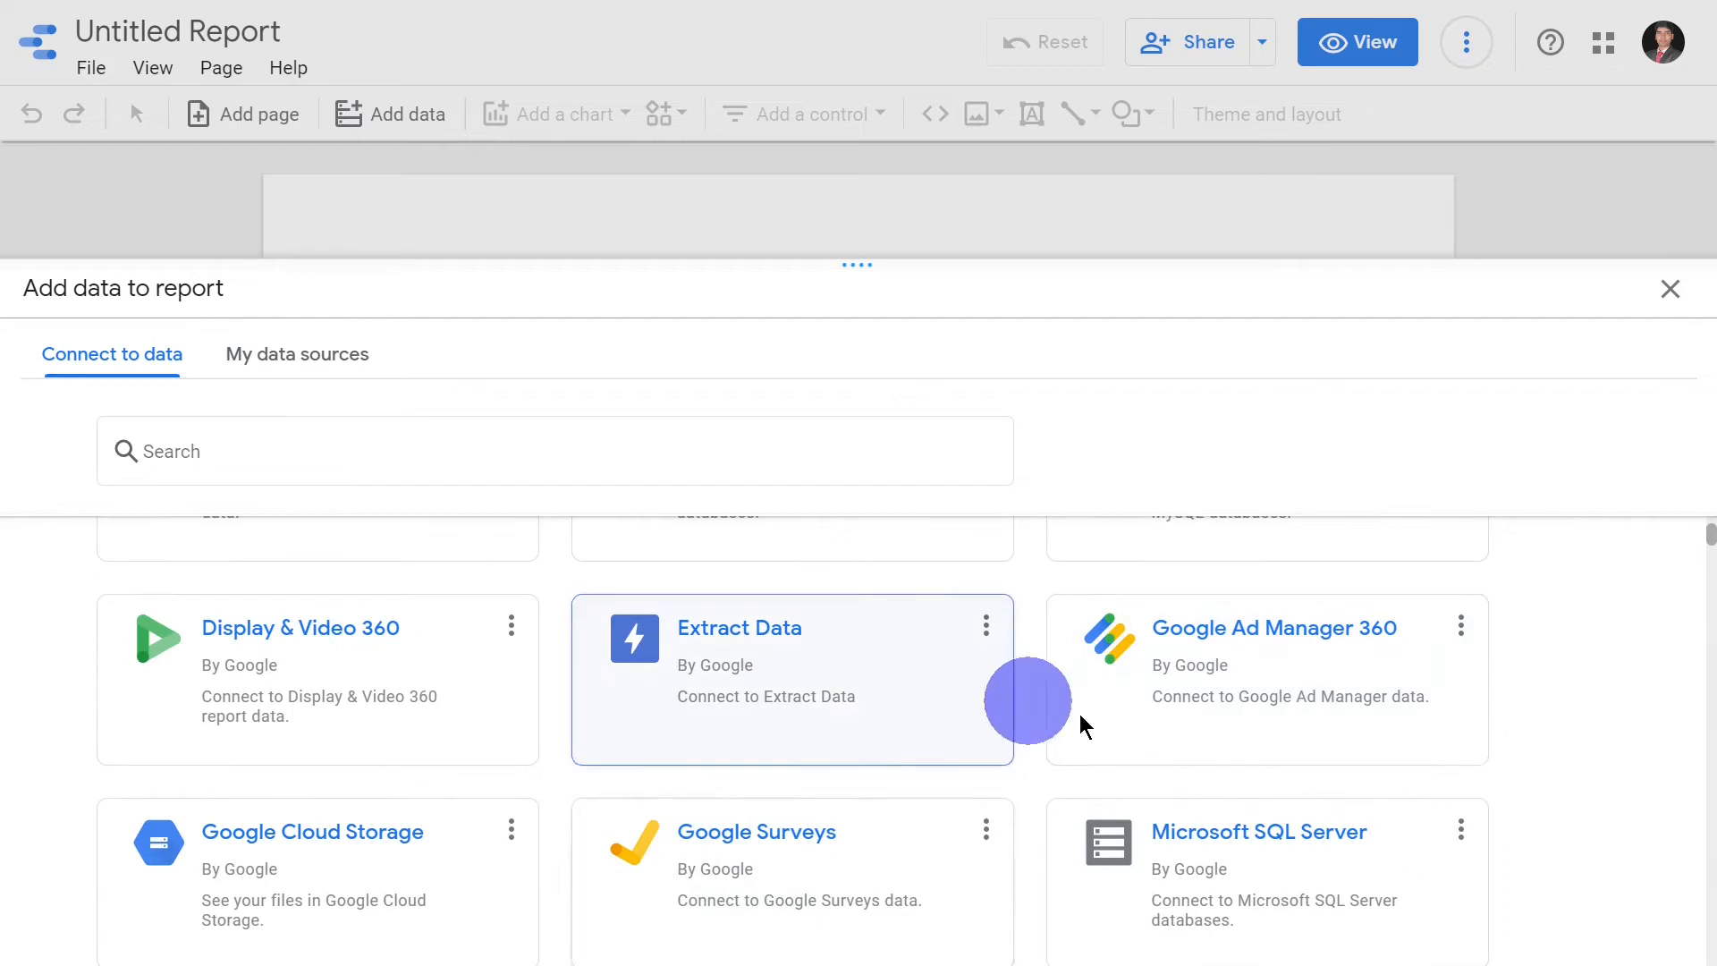
scroll(1028, 742, down, 3)
scroll(855, 836, down, 3)
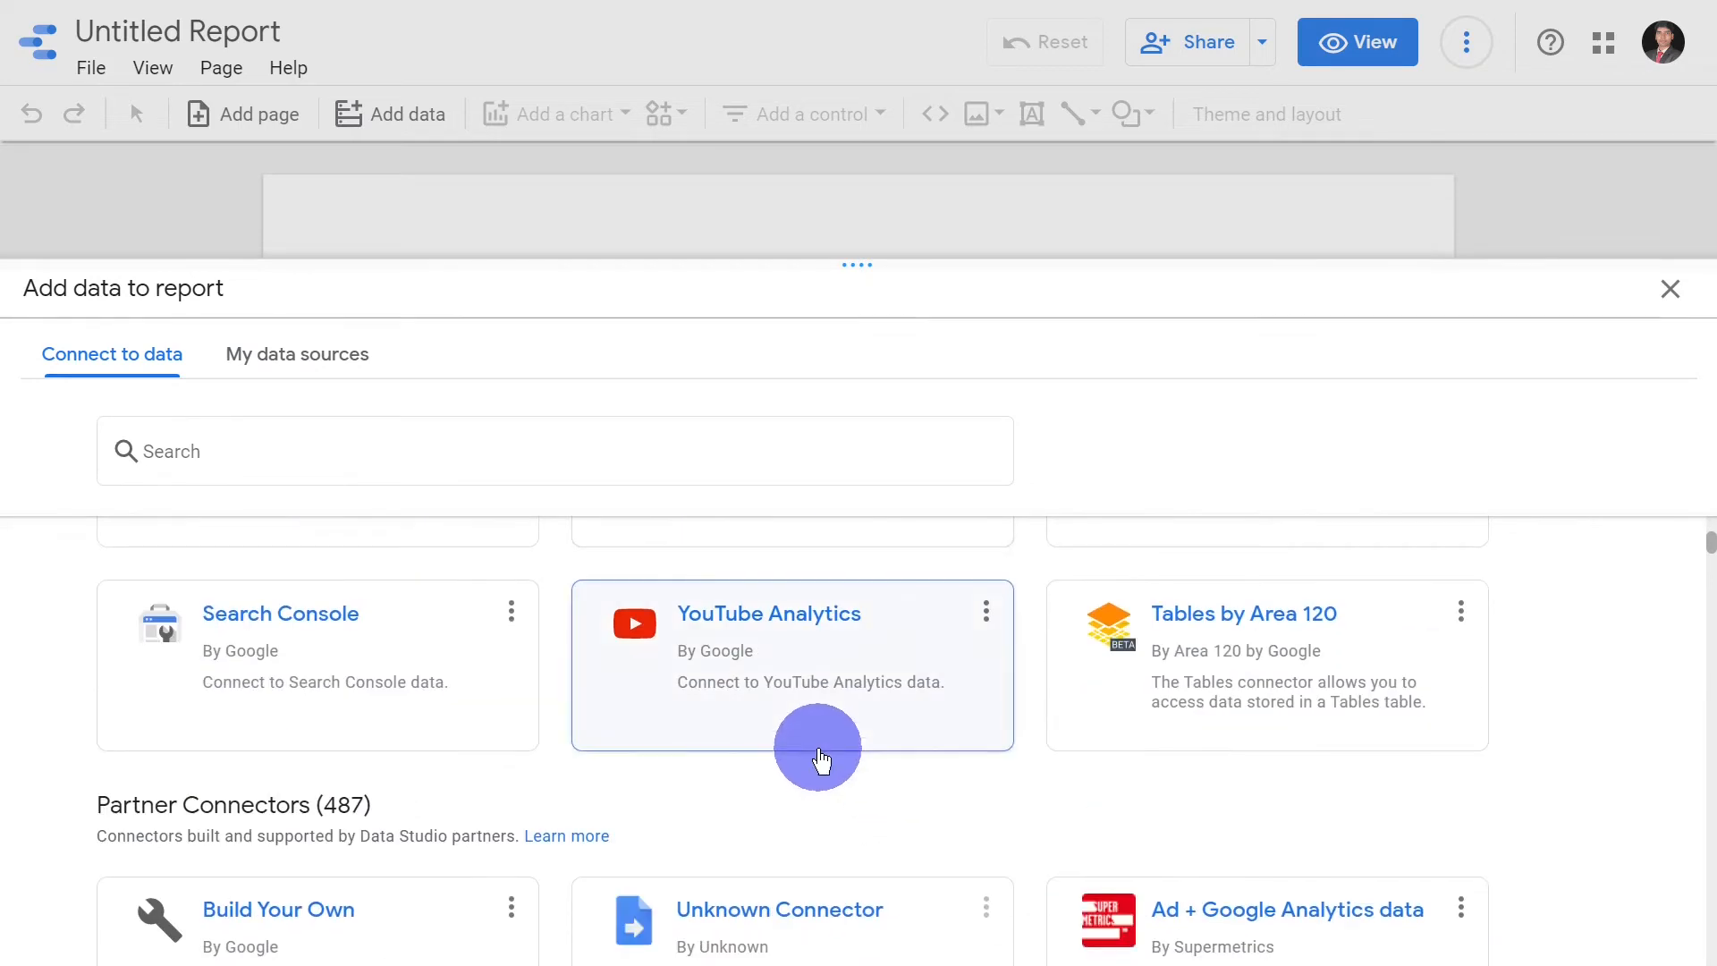
scroll(817, 755, up, 10)
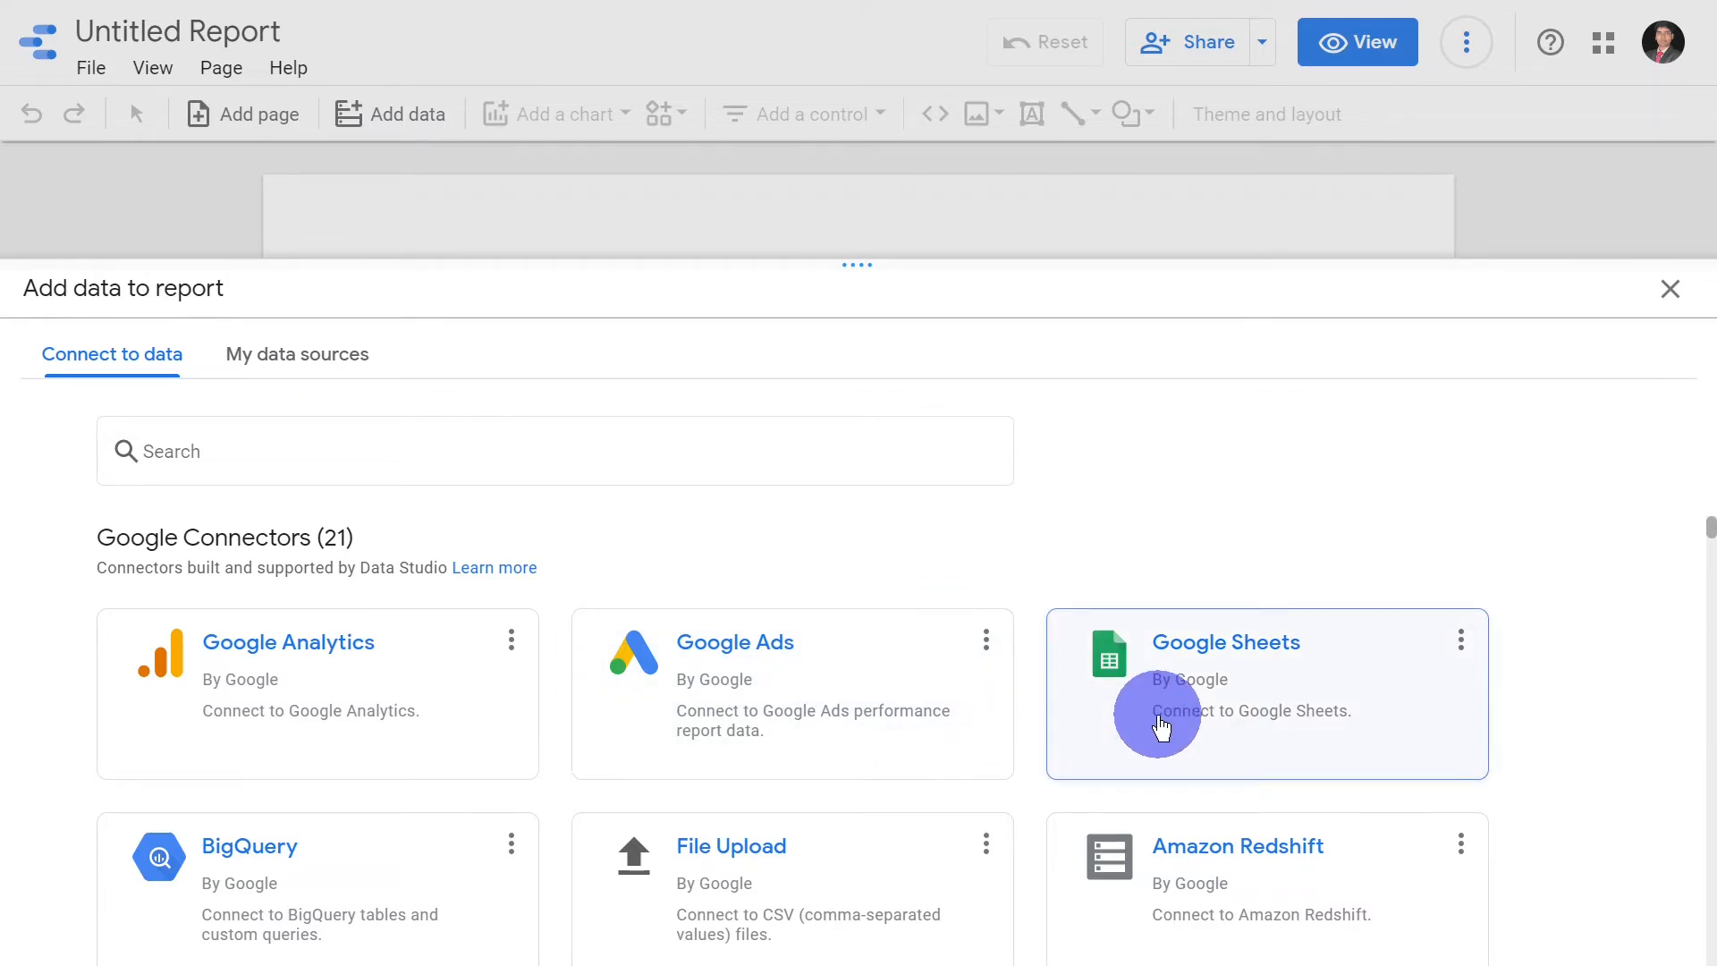
Step: Connect the report to Google Sheets and add Sheet1 of the DSL 1.0 spreadsheet as its data source
click(1161, 726)
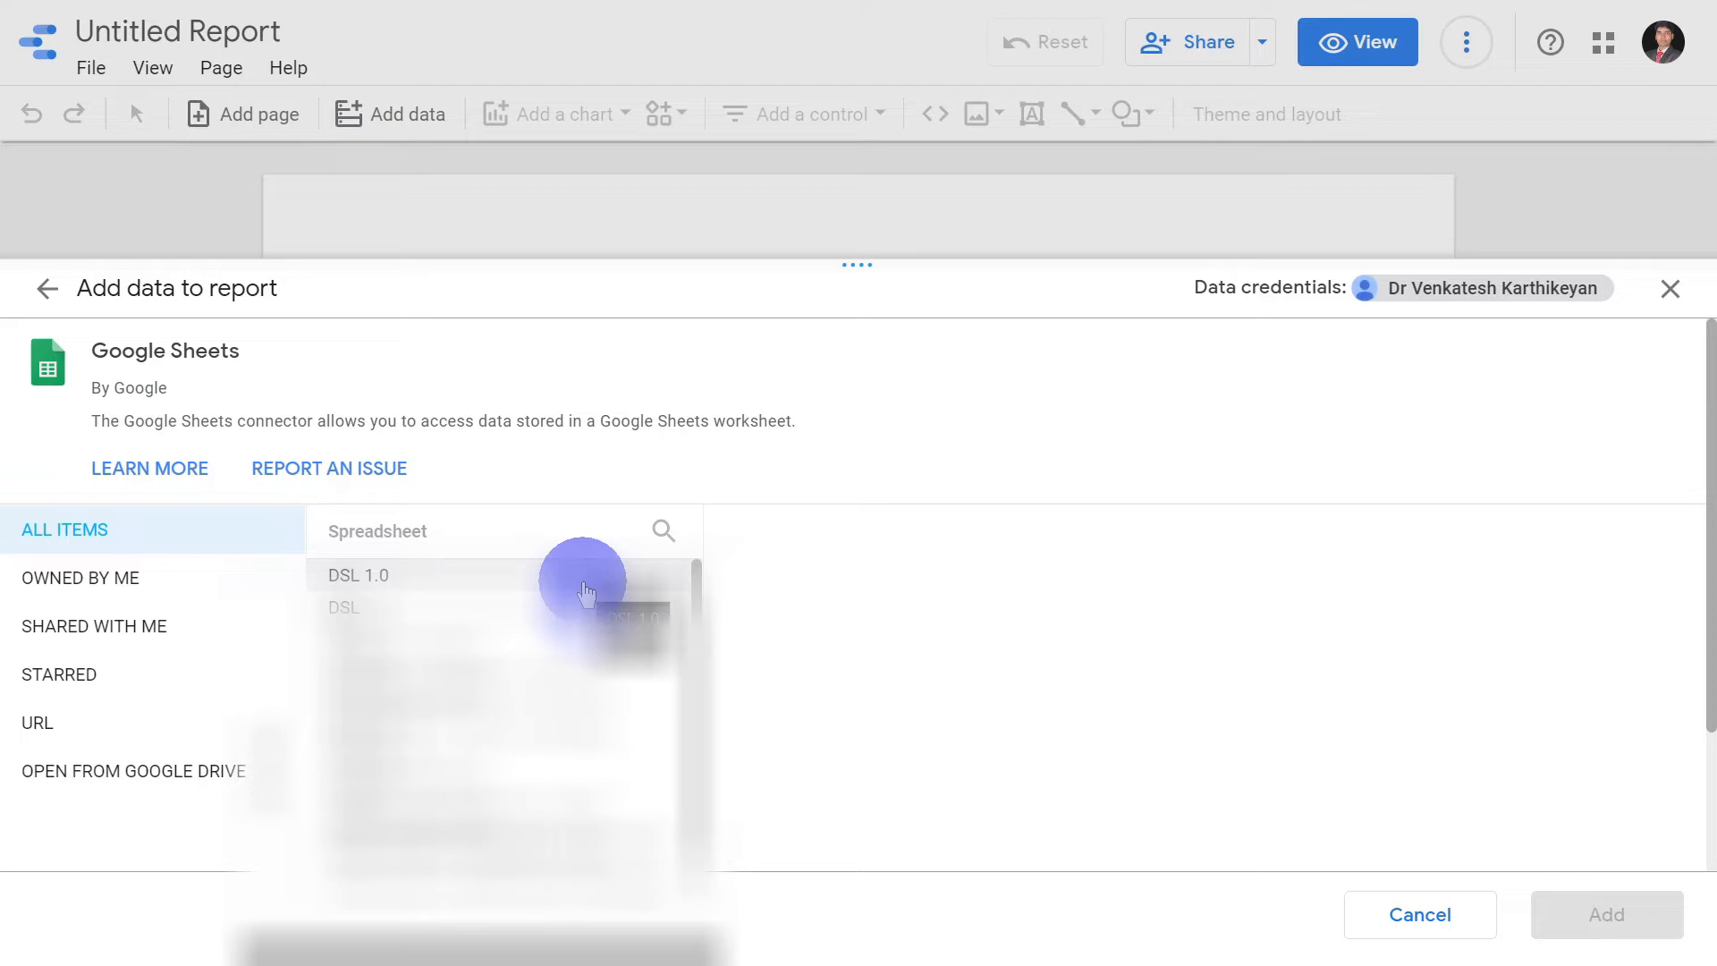
click(585, 592)
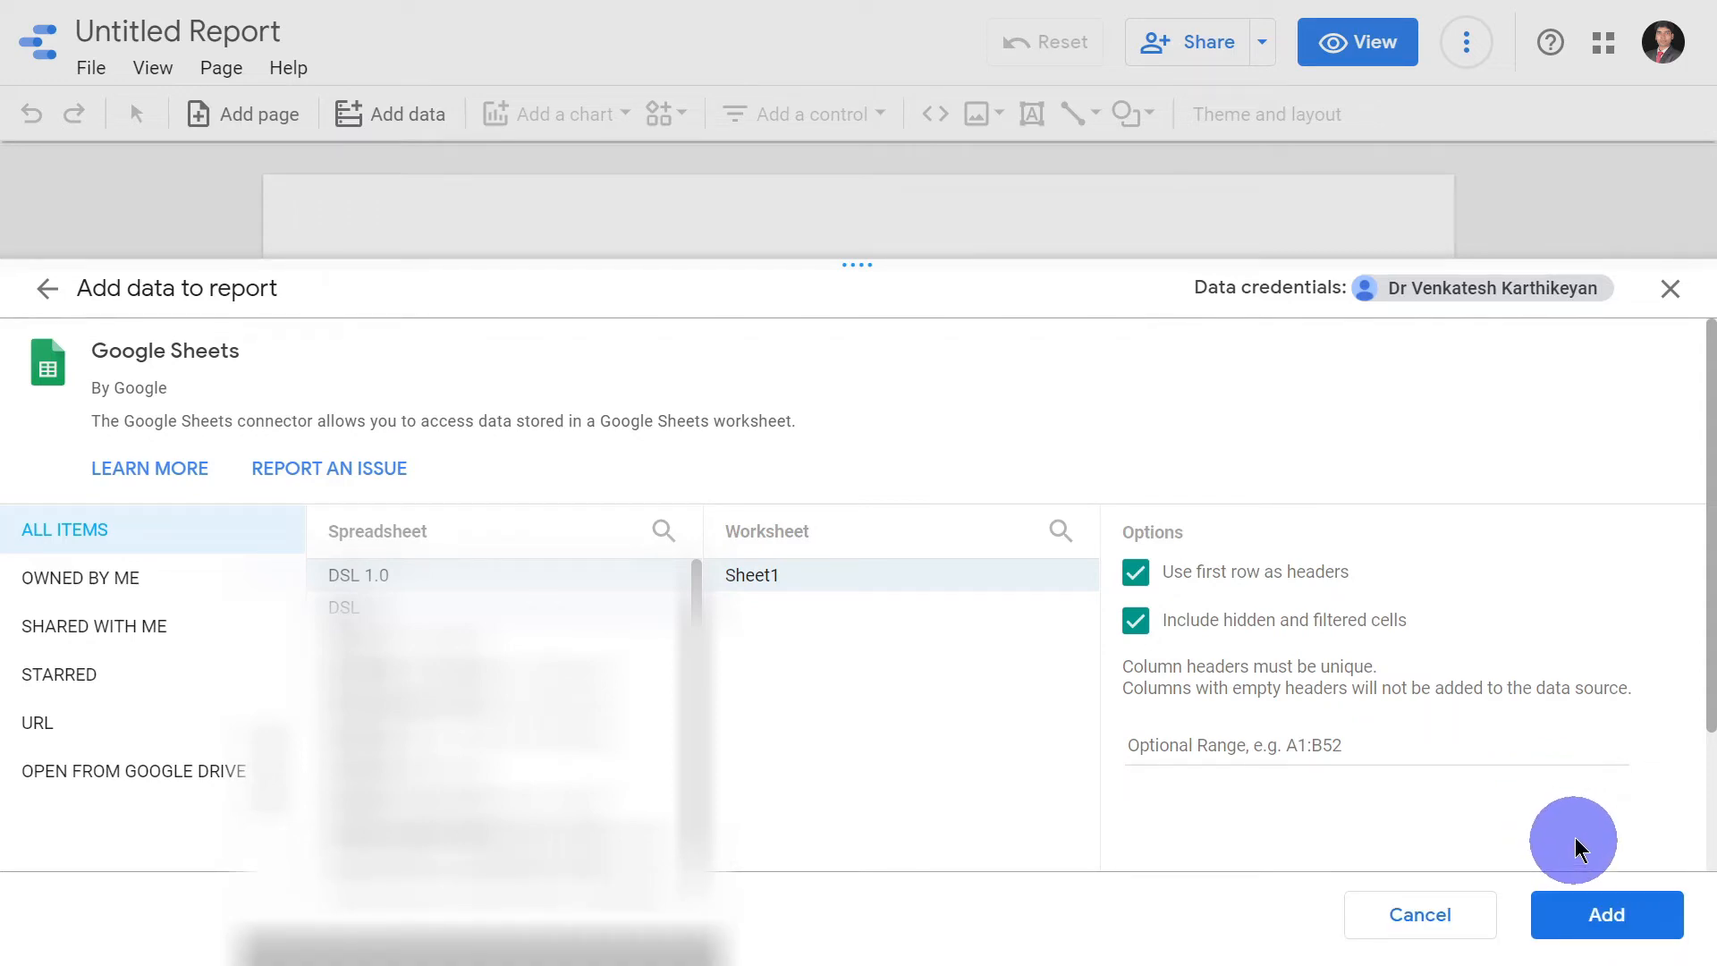
click(1591, 914)
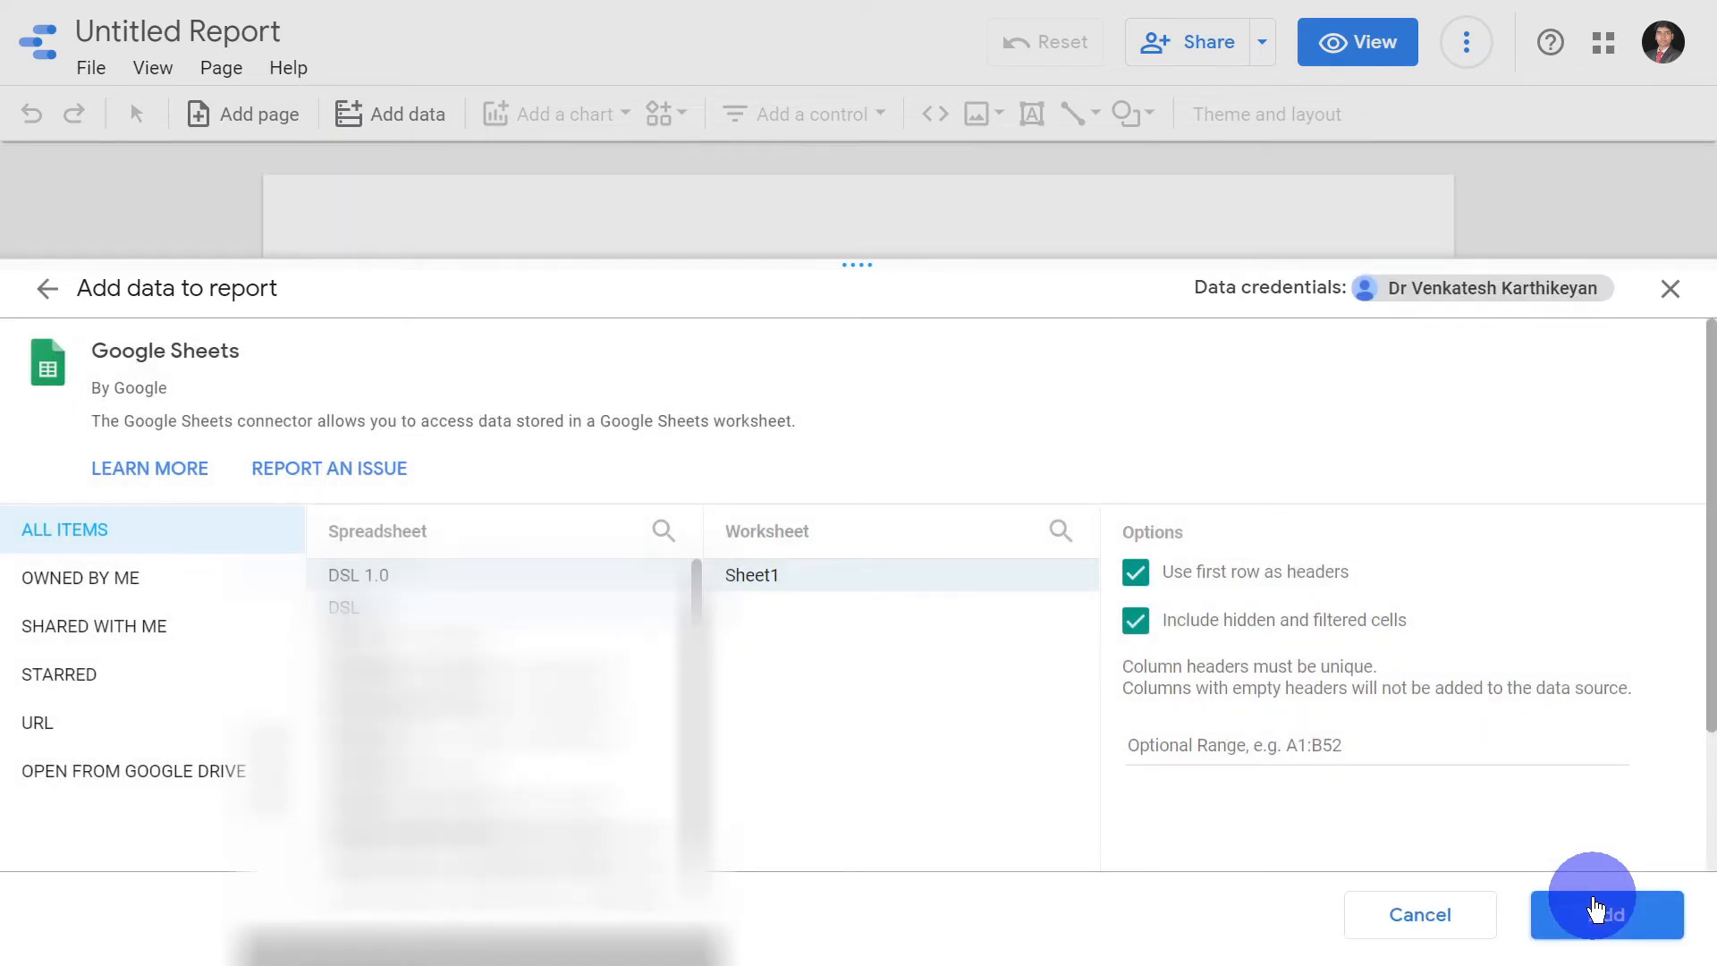
click(1597, 912)
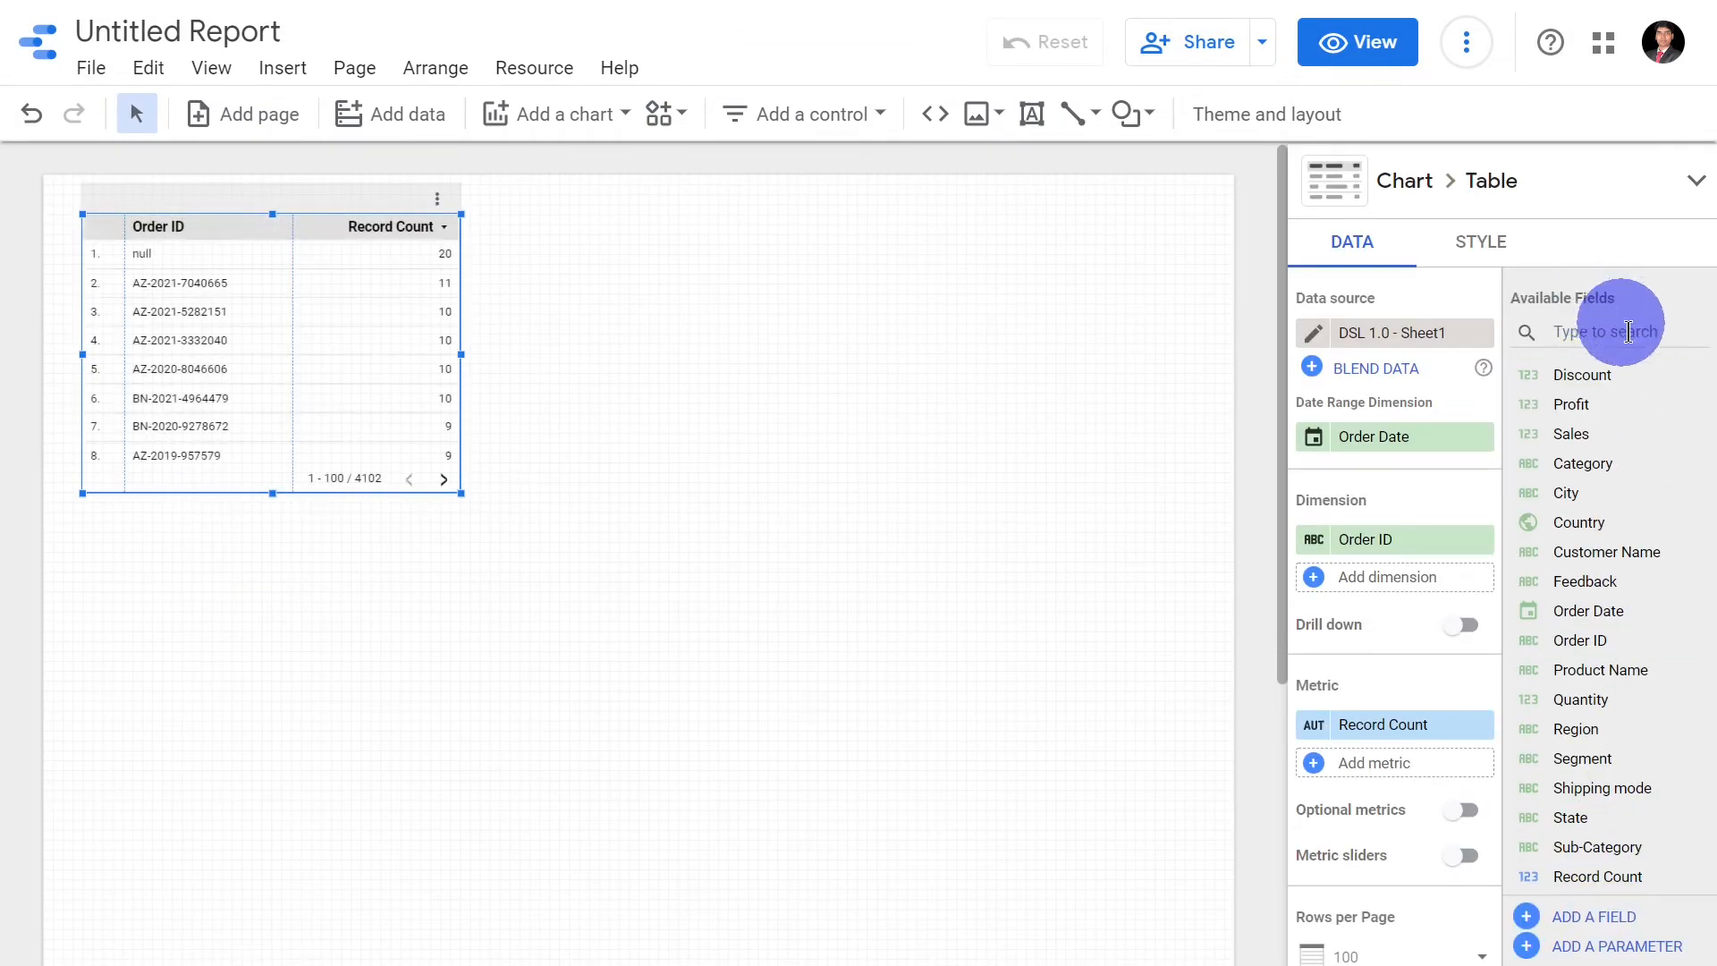
Step: Examine the available fields of the data source and compare them with the columns in the DSL 1.0 spreadsheet
key(ctrl+plus)
key(ctrl+plus)
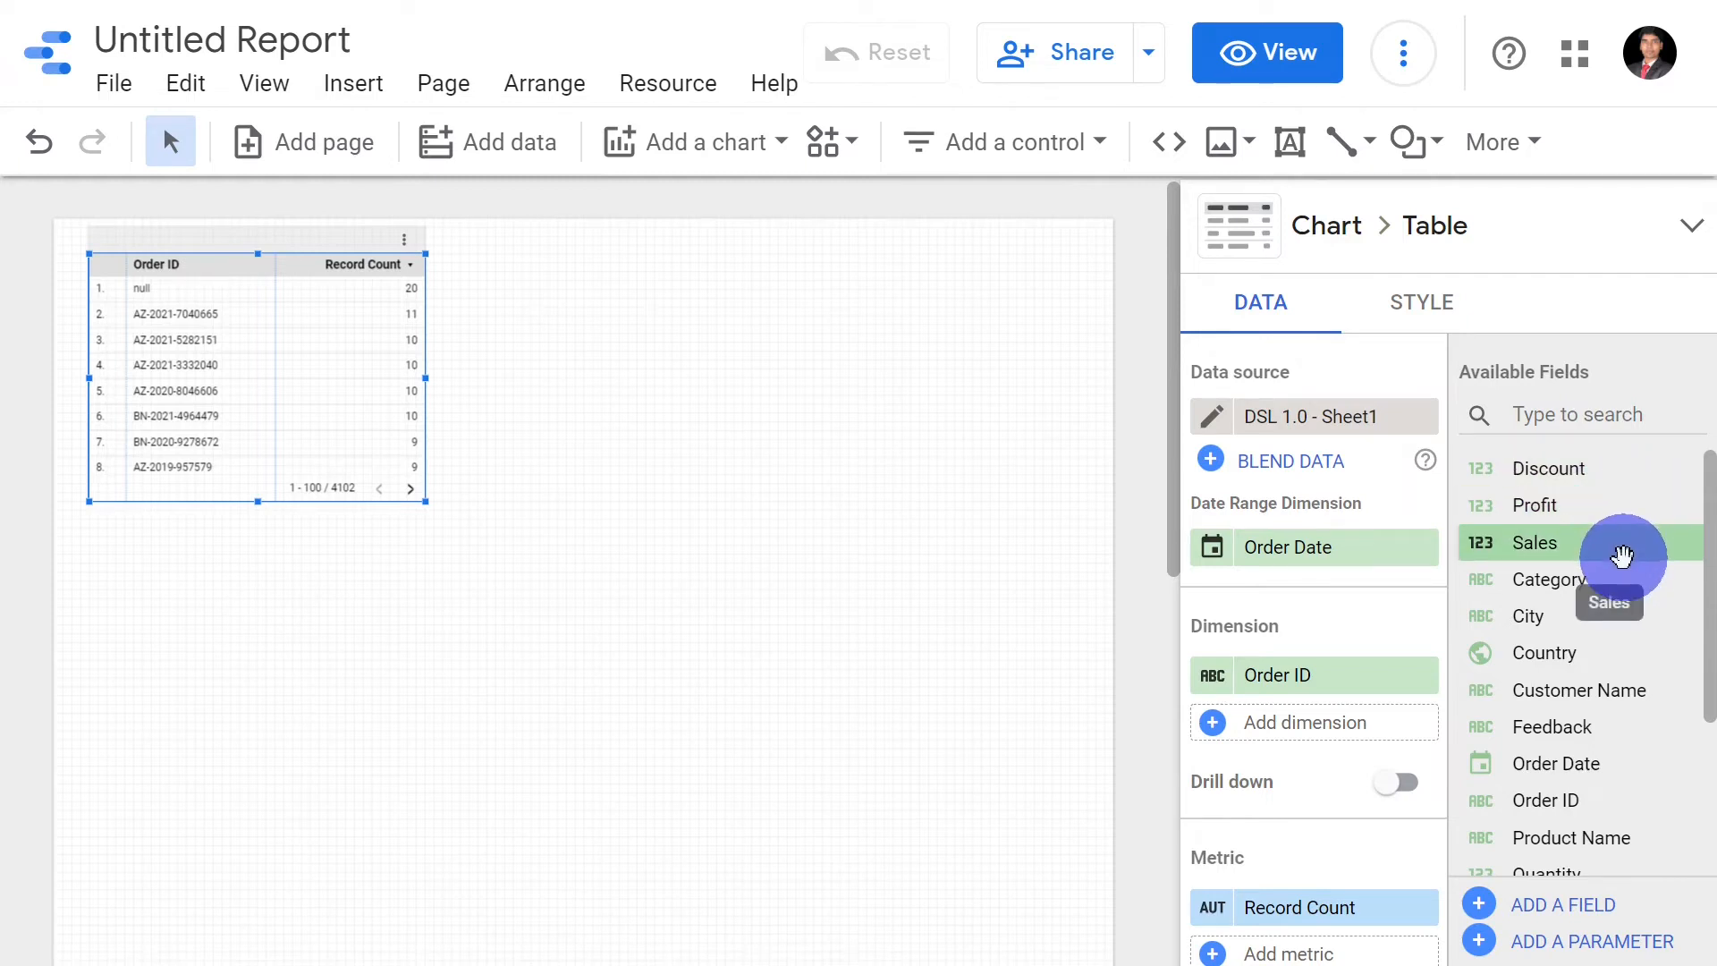
key(ctrl+plus)
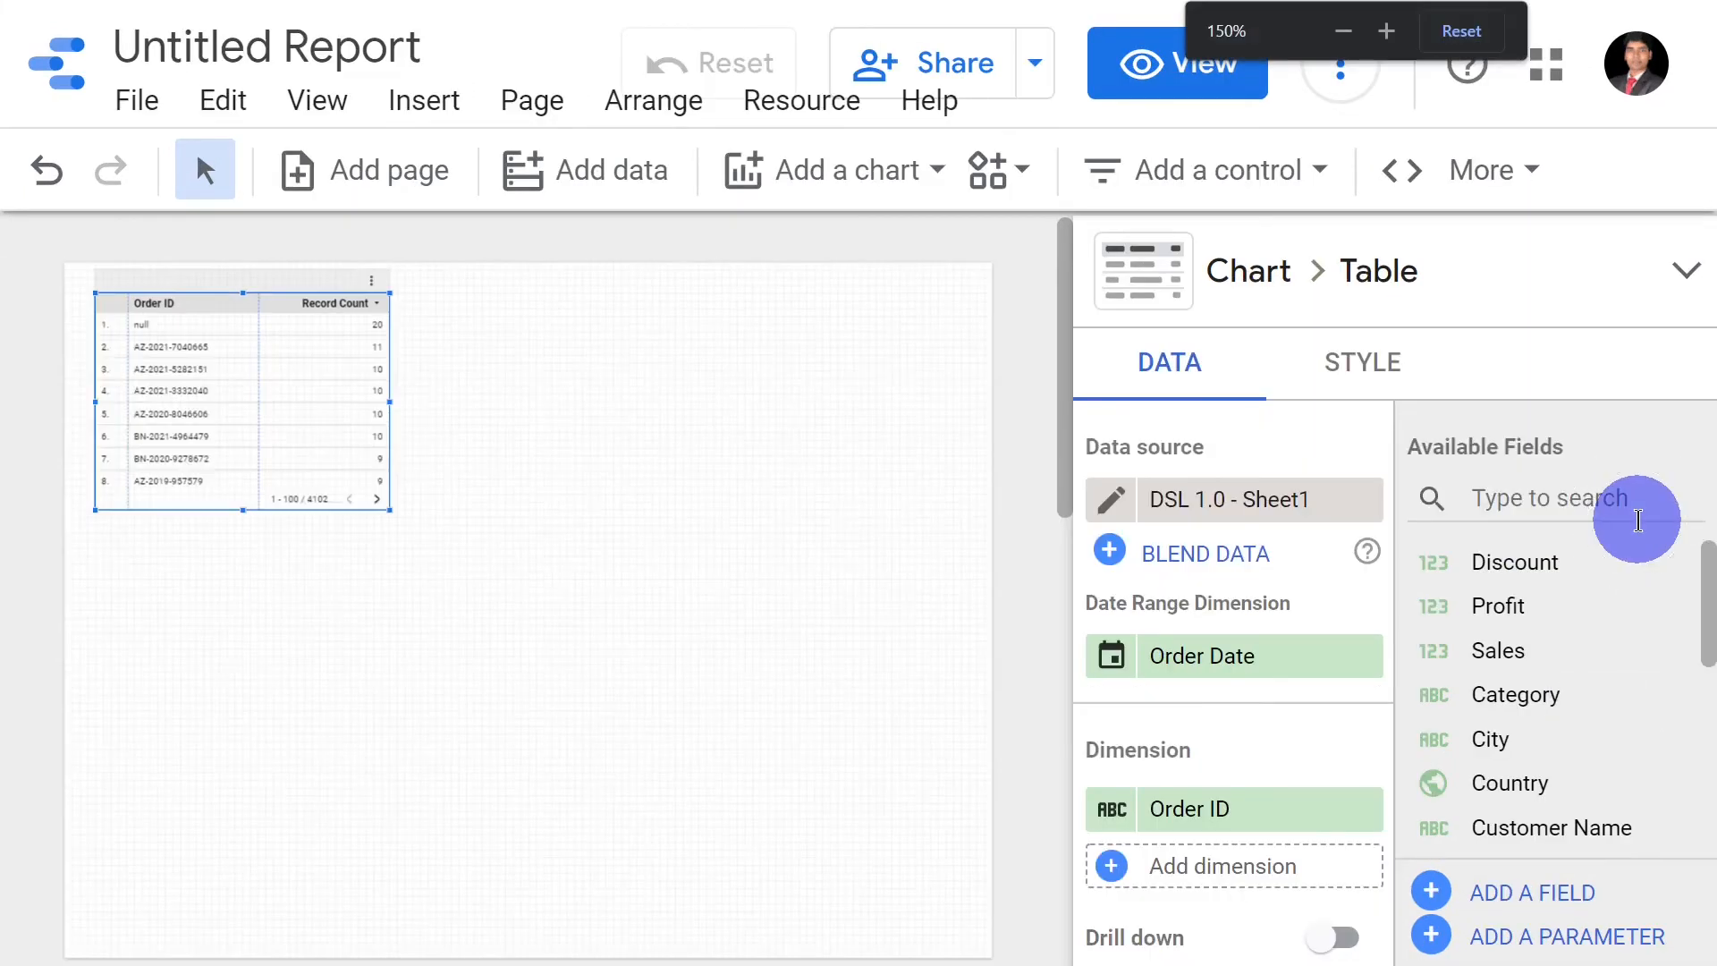
key(ctrl+minus)
key(ctrl+minus)
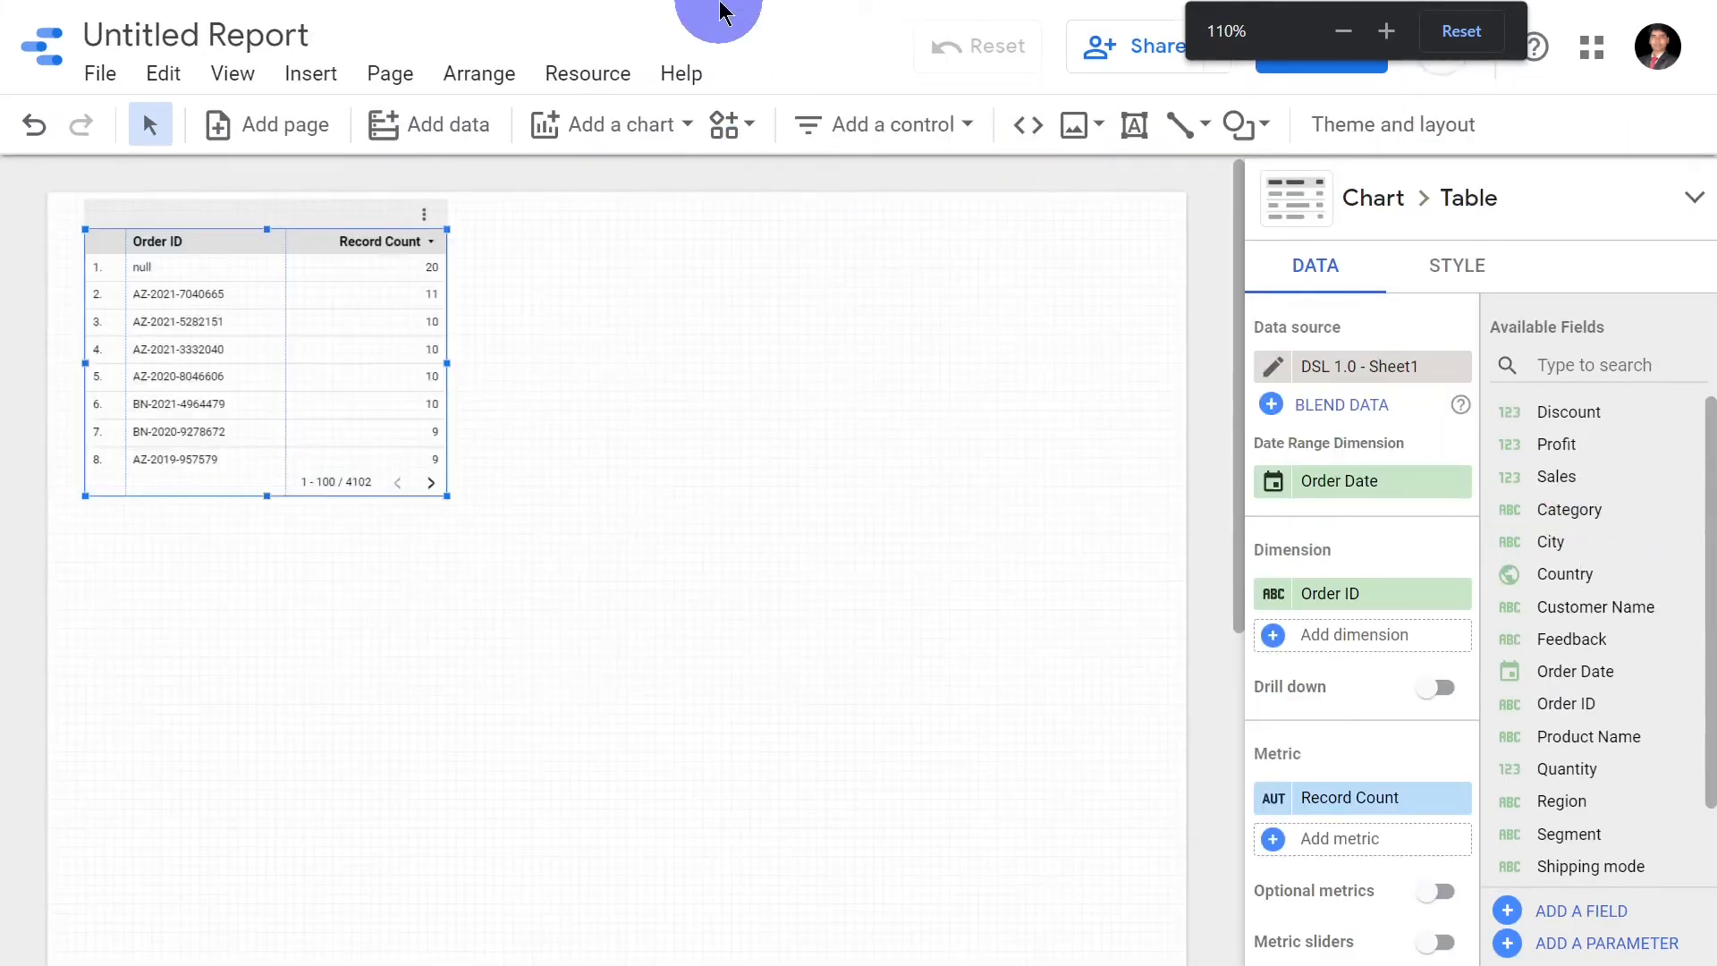
click(864, 83)
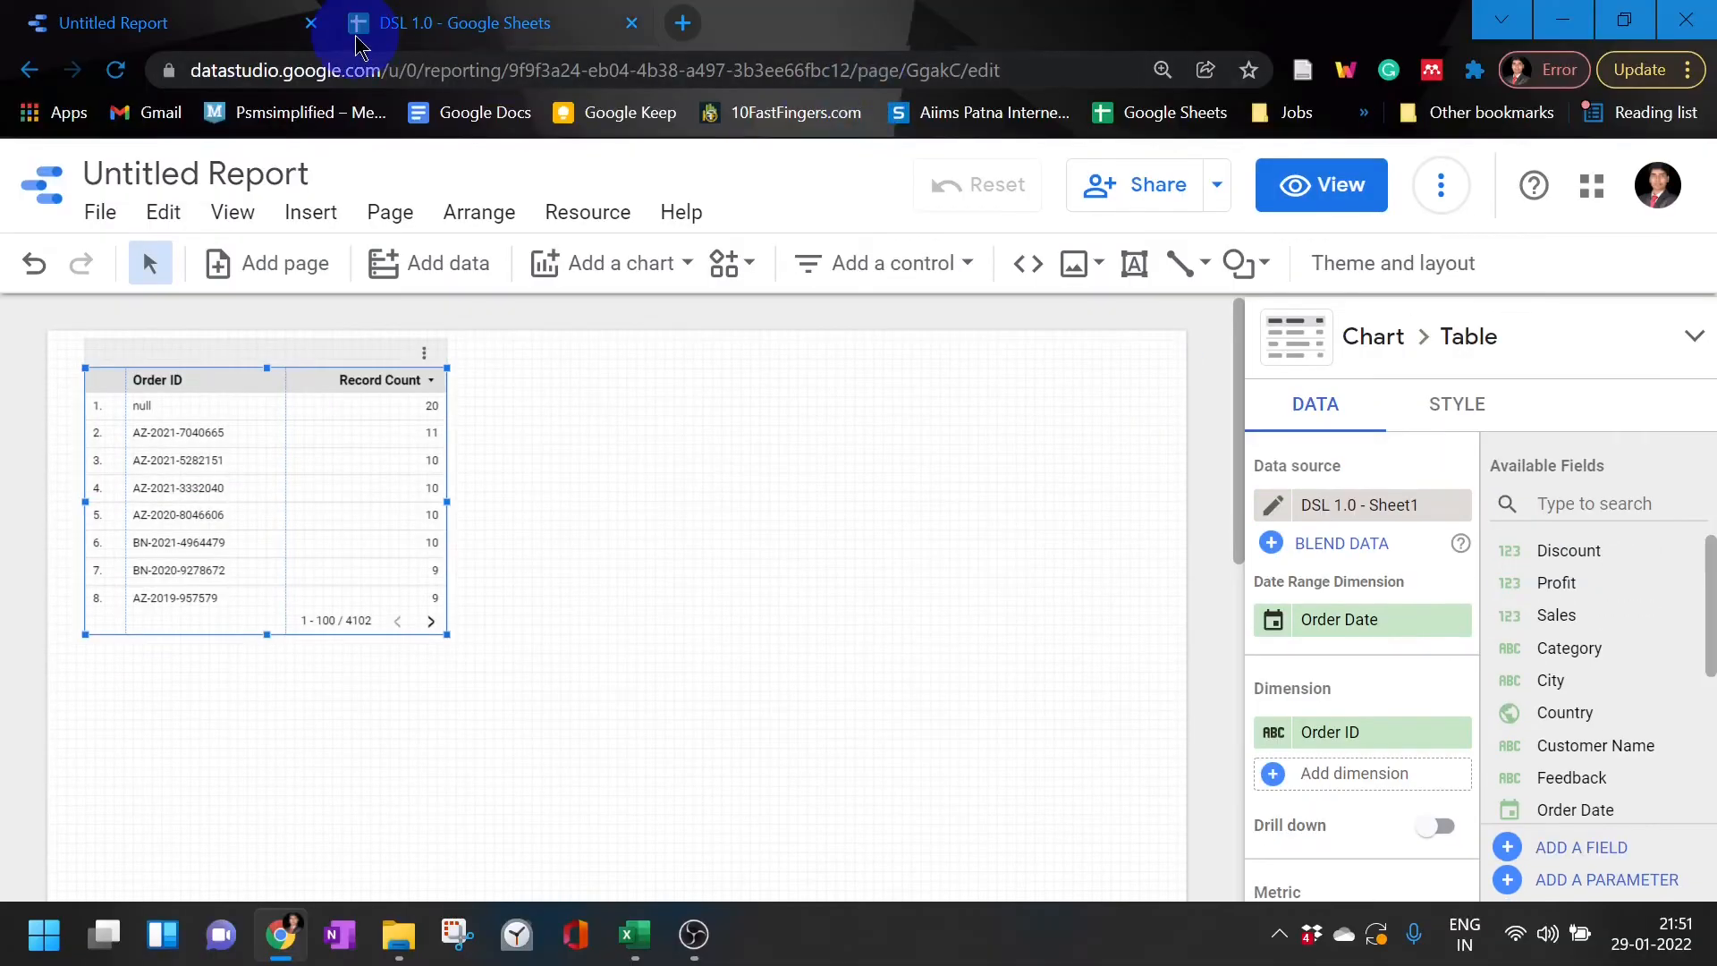
click(377, 34)
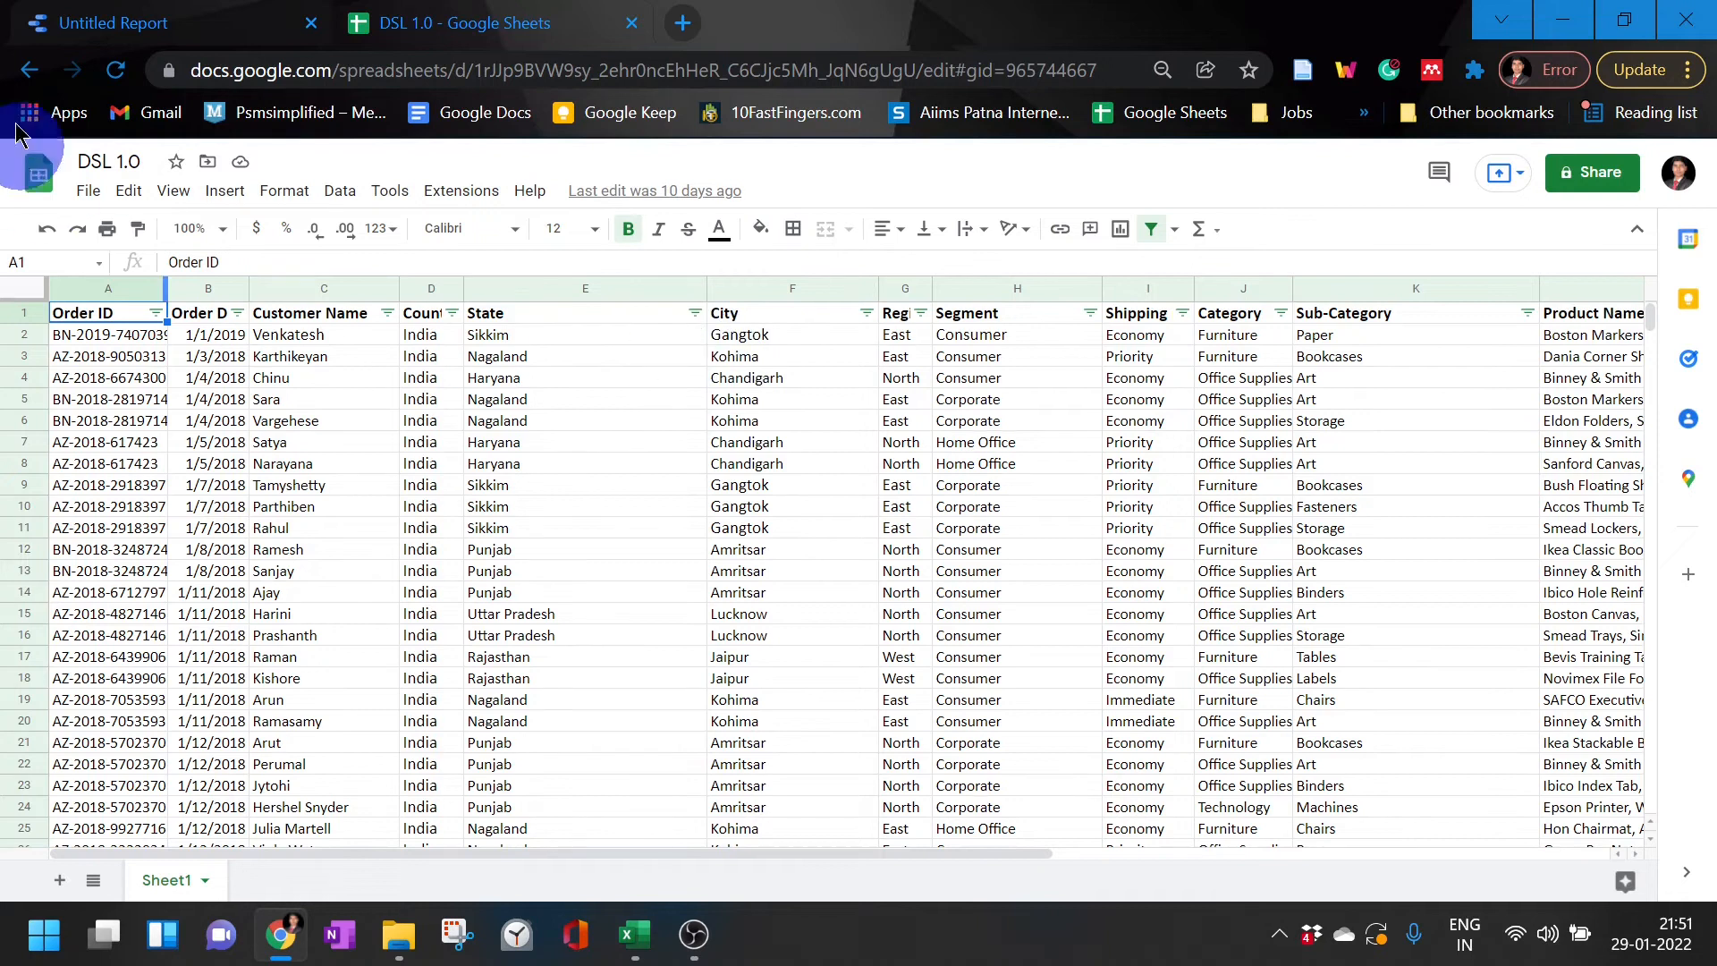
click(53, 23)
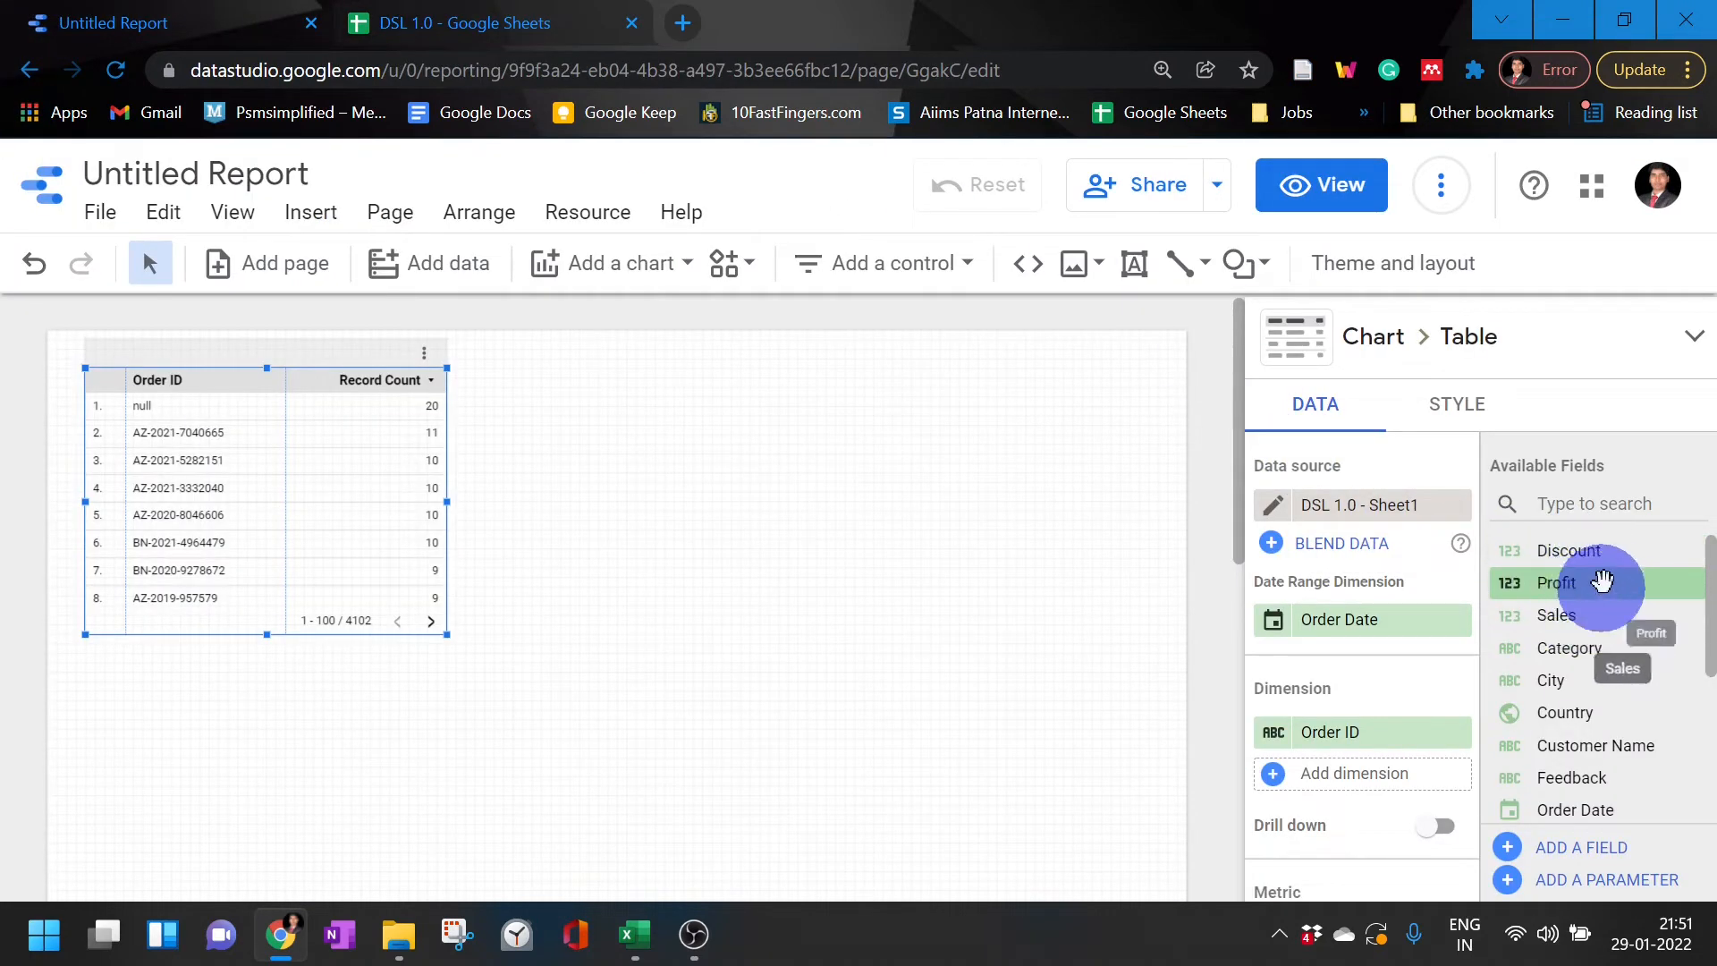
key(F11)
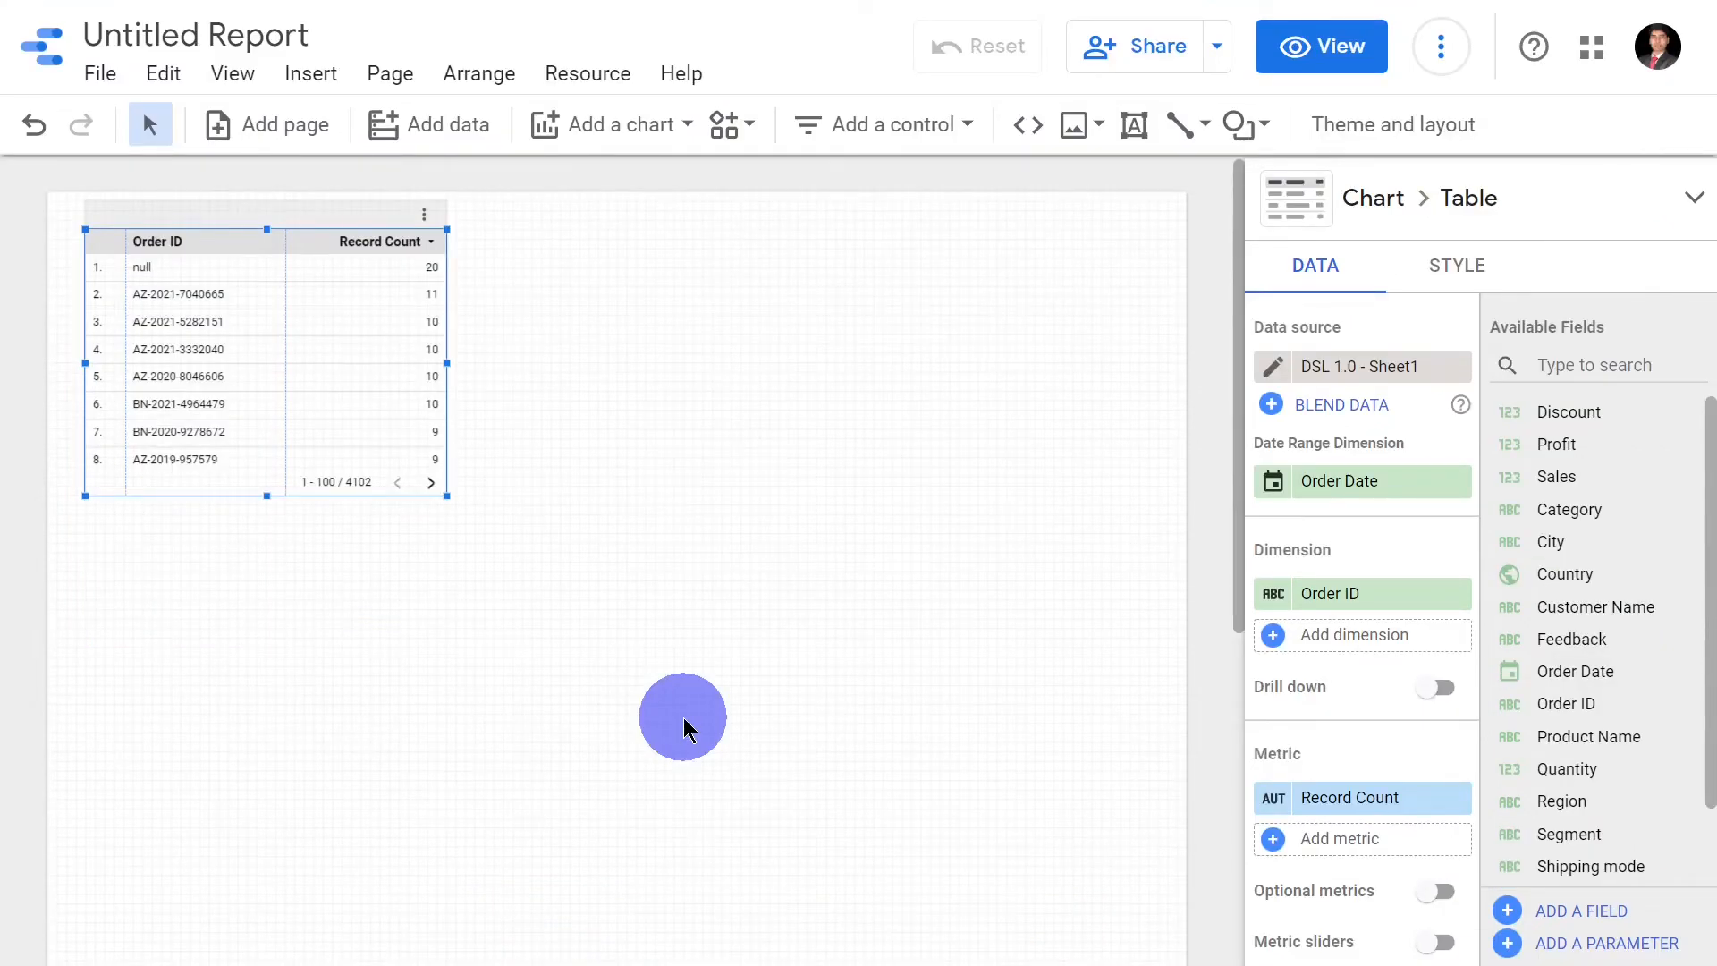
Step: Open the DSL 1.0 - Sheet1 data source for editing, enlarge the editor and review the fields' data types
click(858, 434)
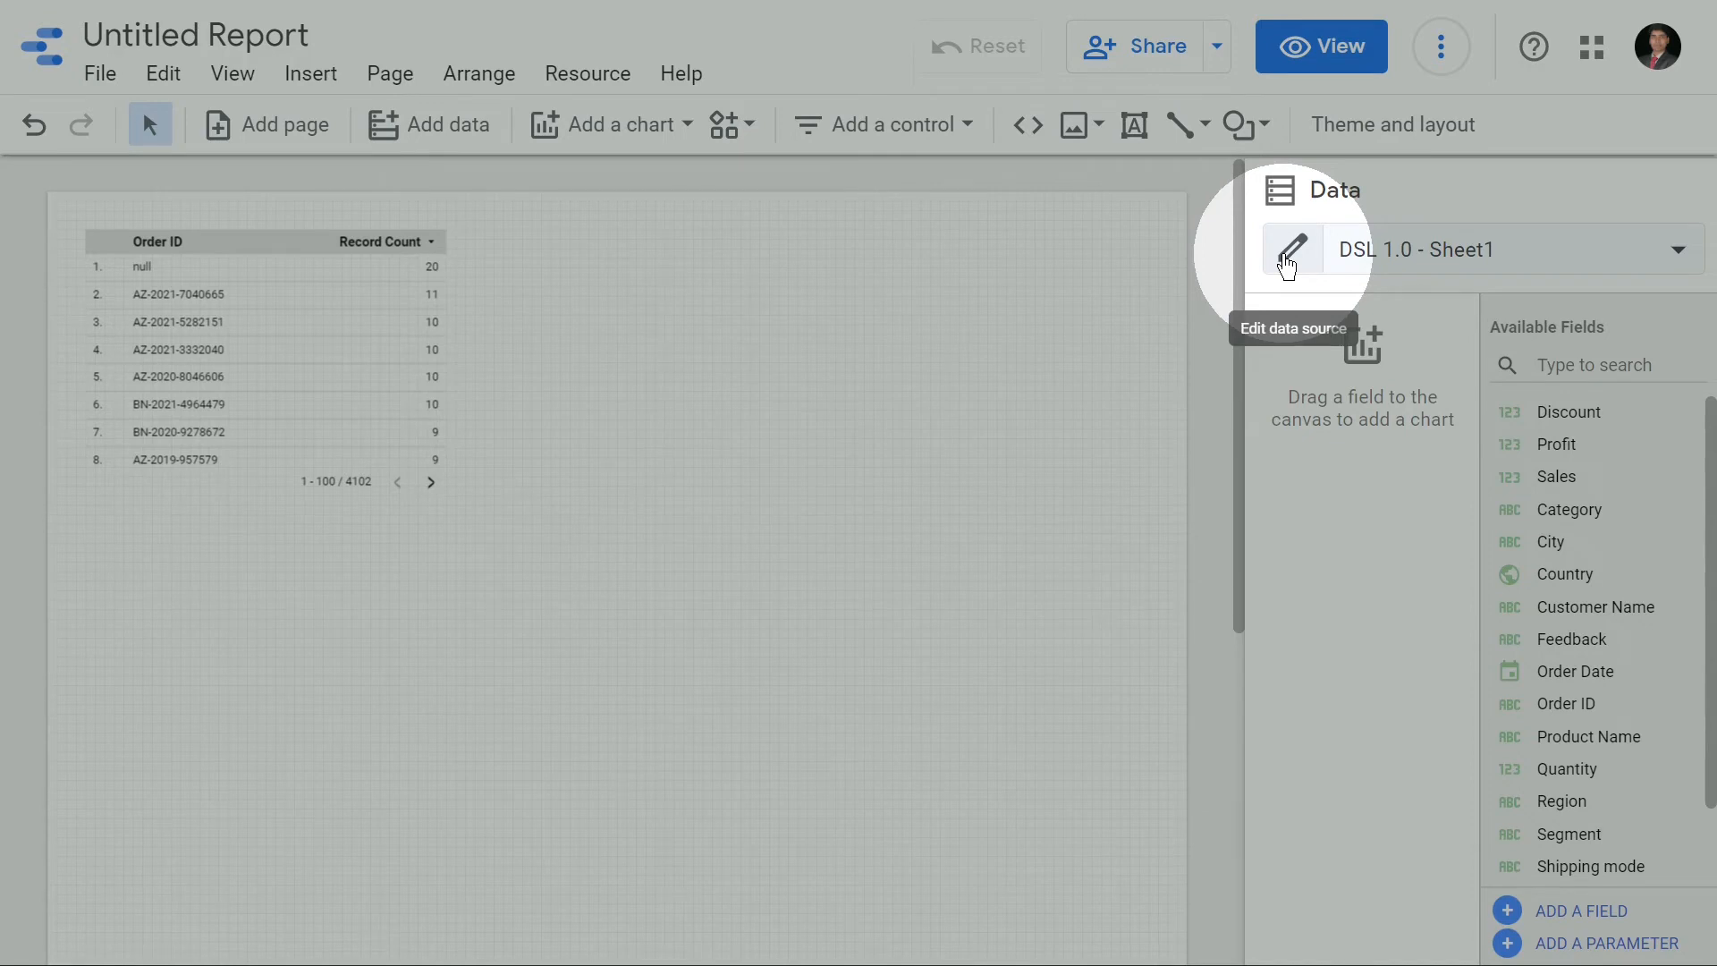
click(1286, 266)
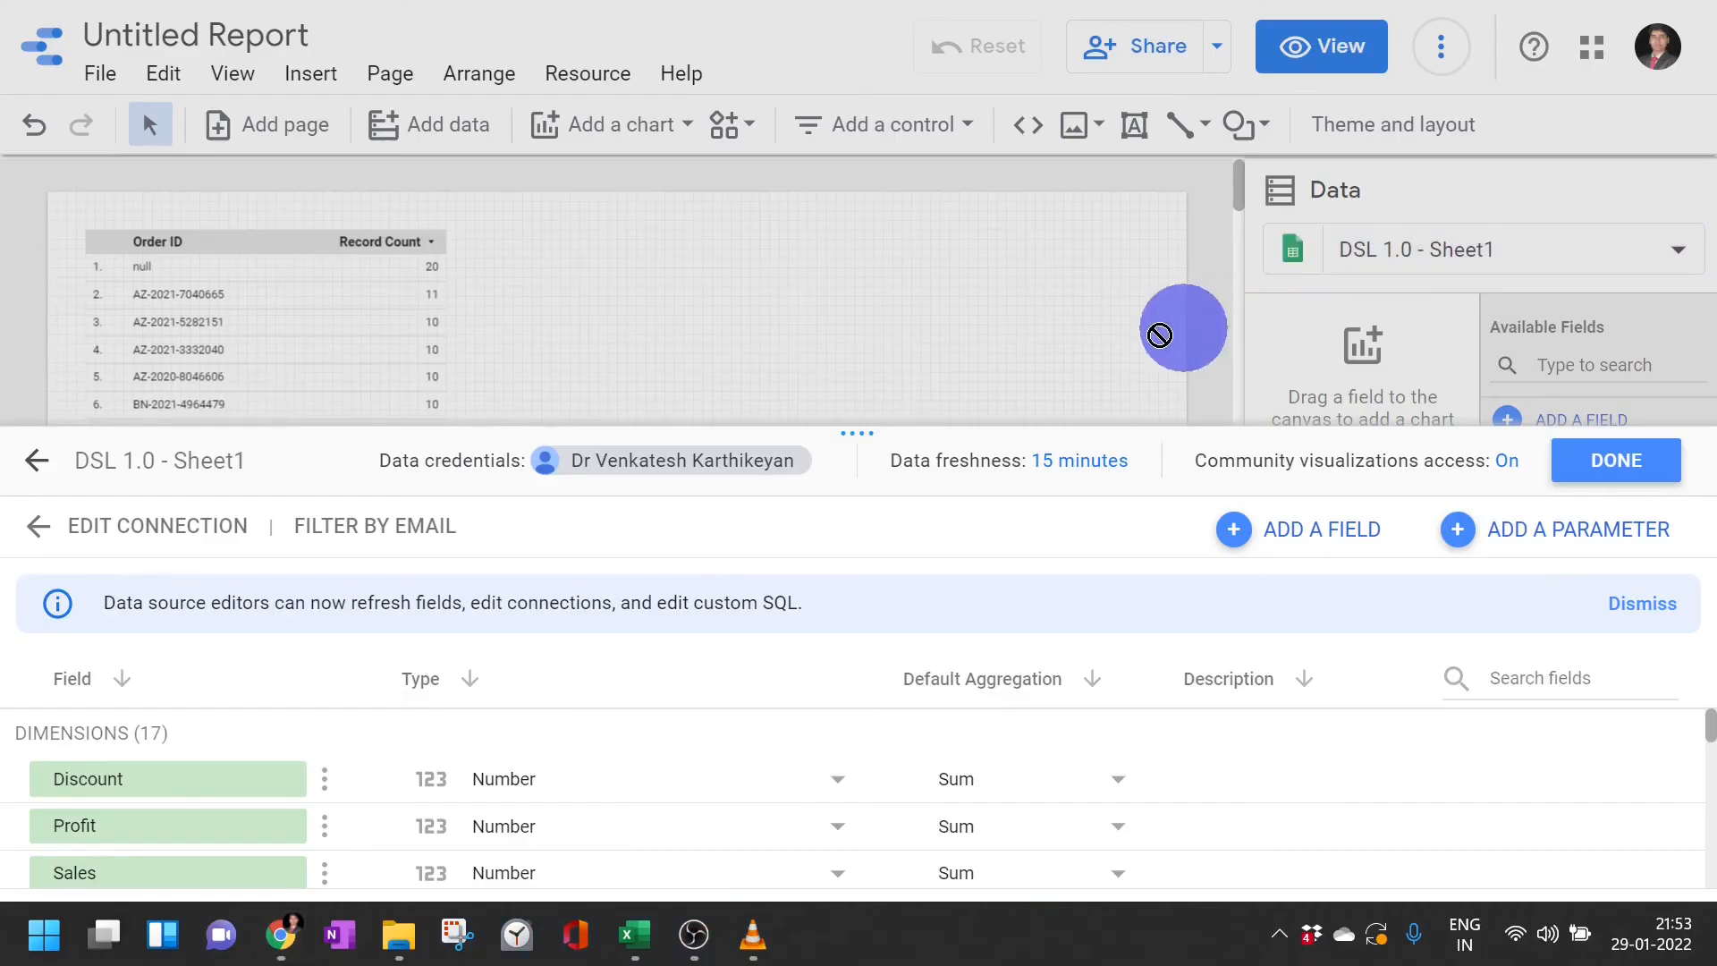
drag(855, 433, 932, 92)
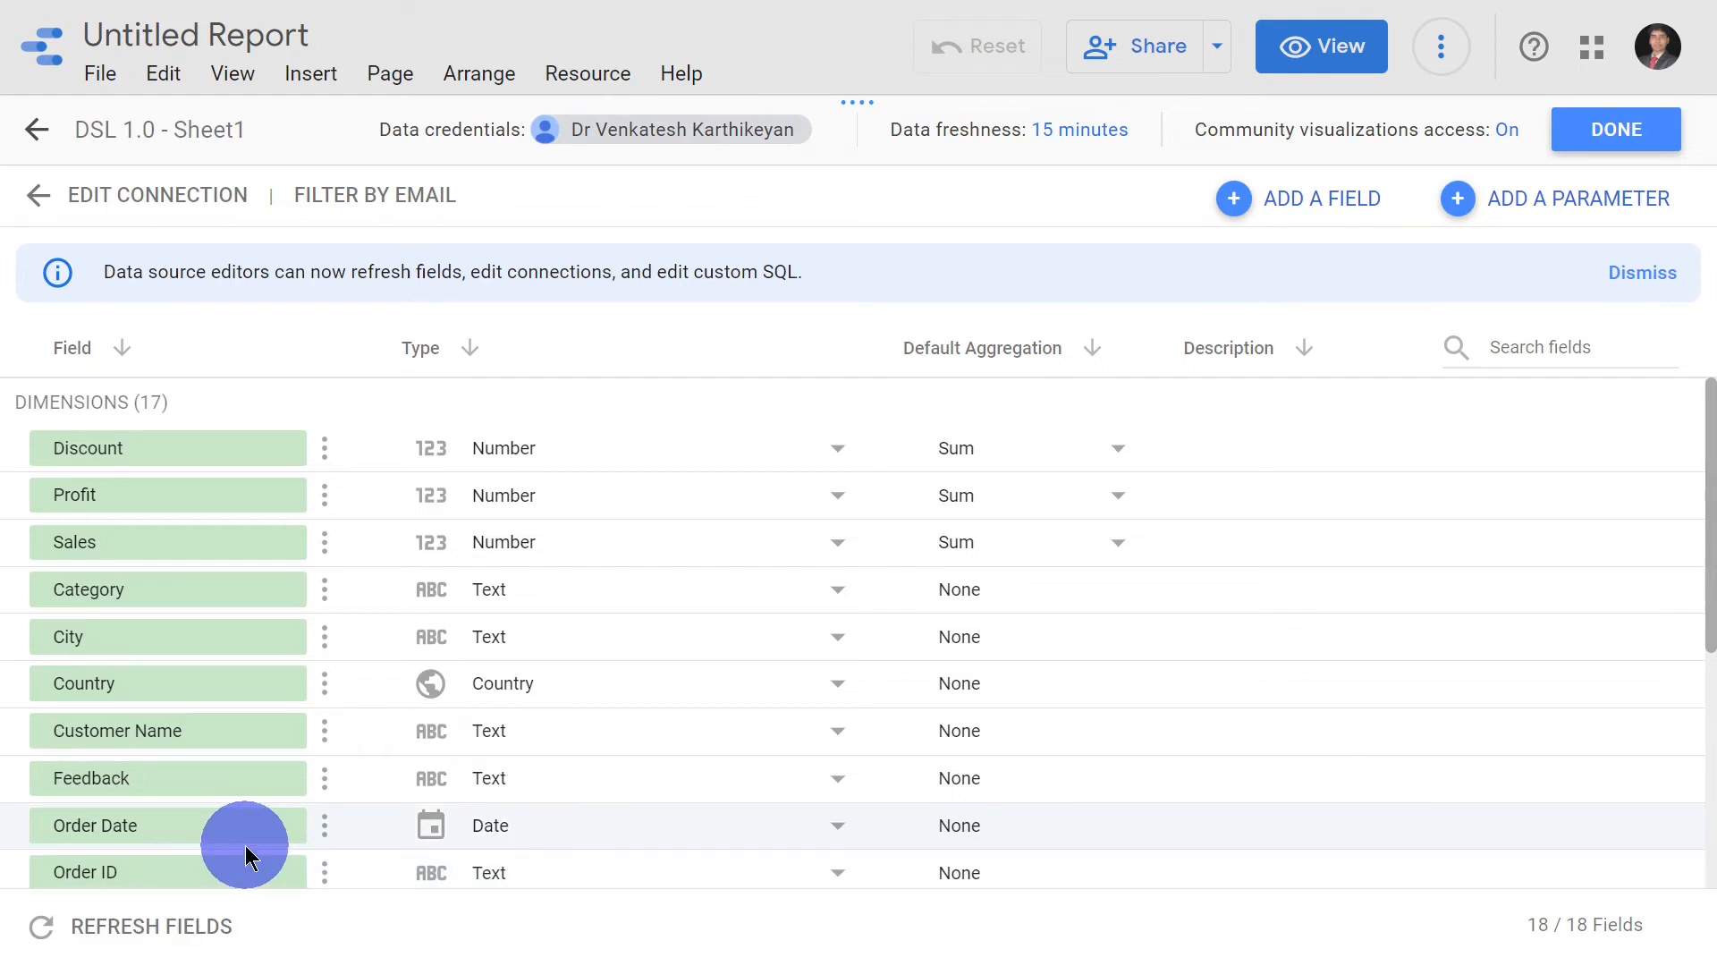
click(248, 811)
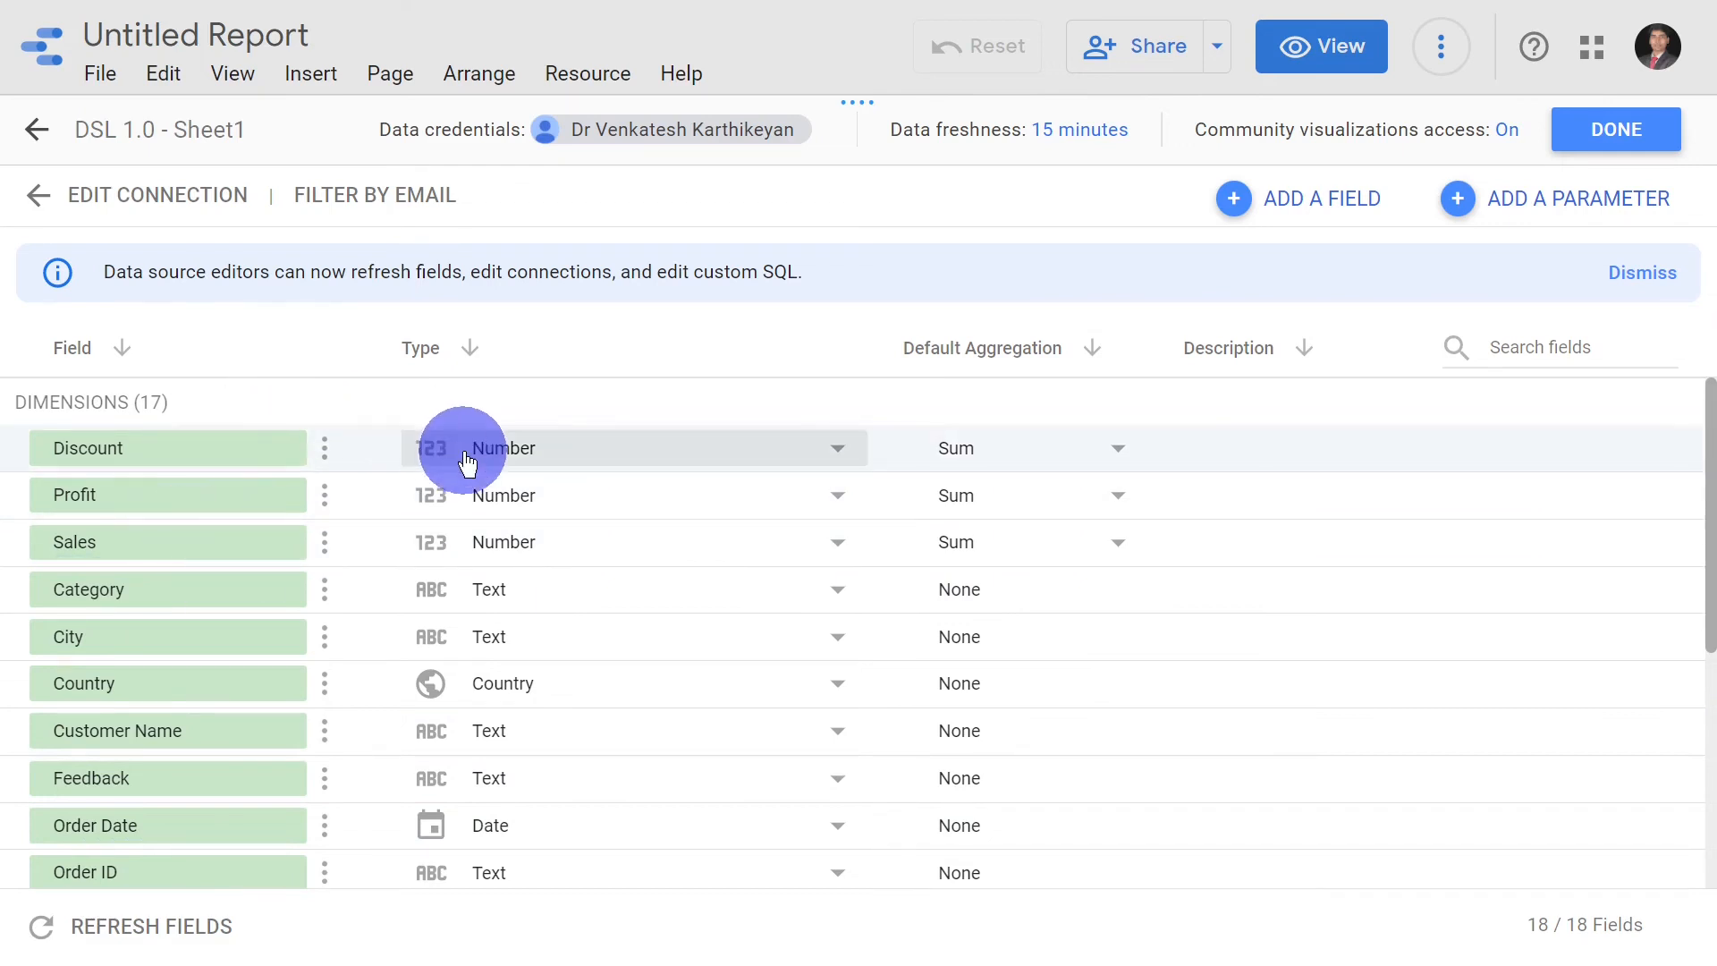
click(272, 587)
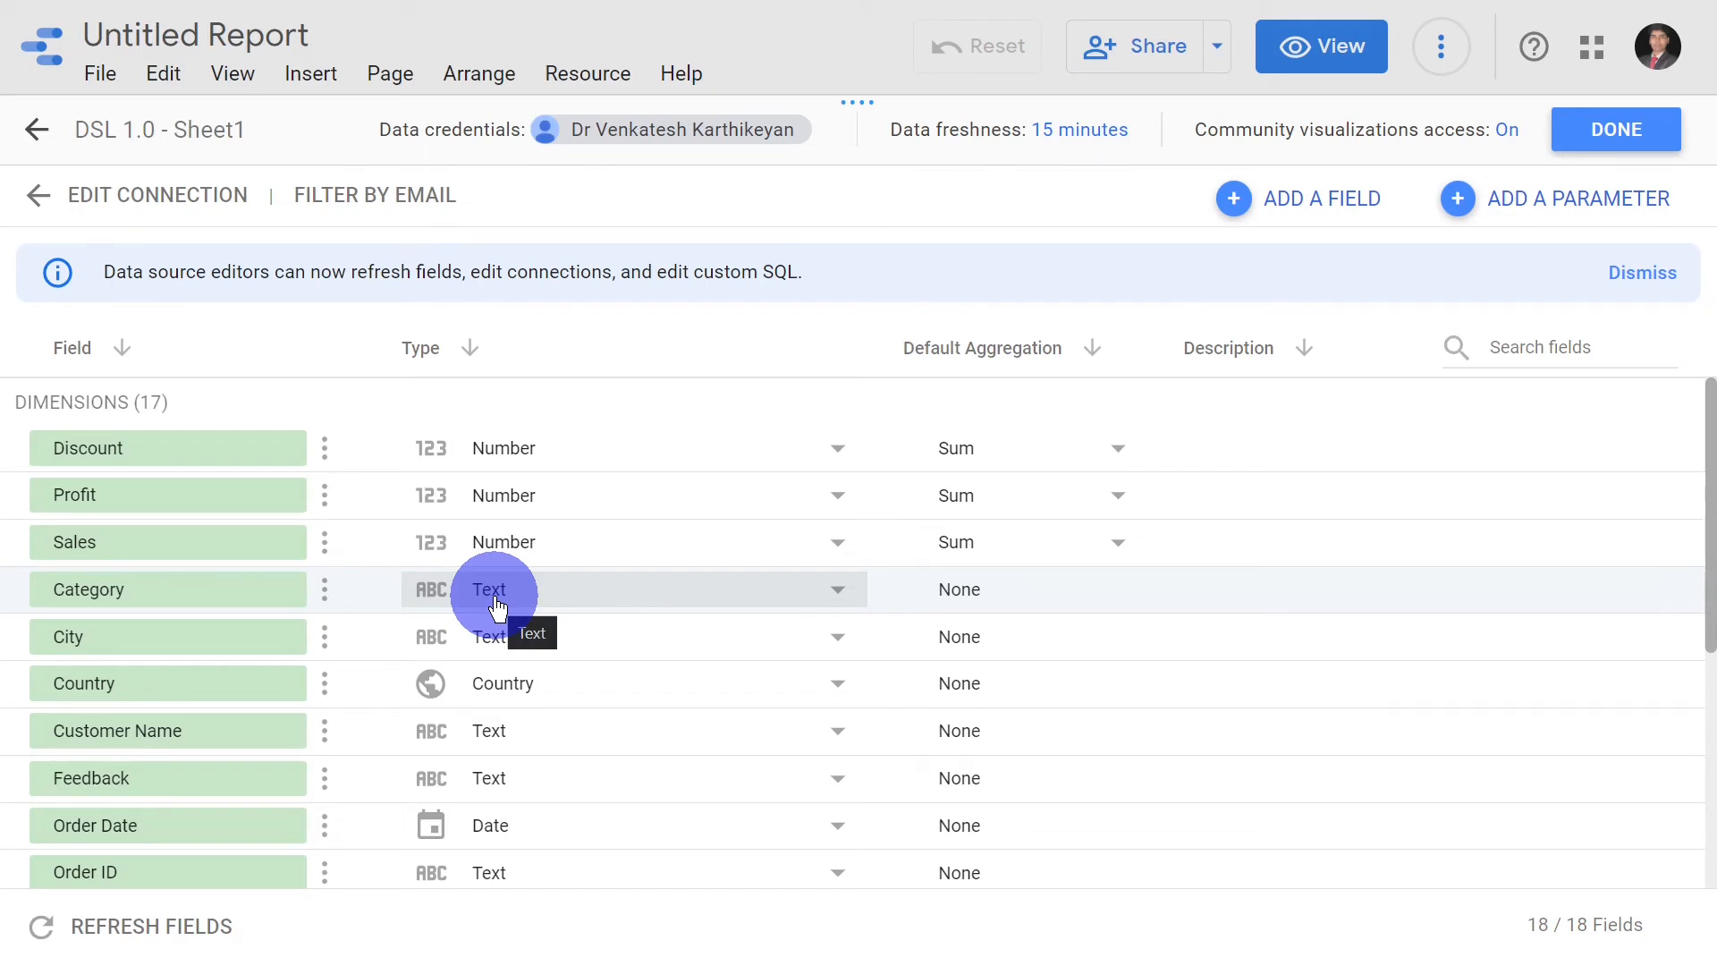
Step: Look through the data type and currency options for the Sales field and close the data source editor
click(537, 560)
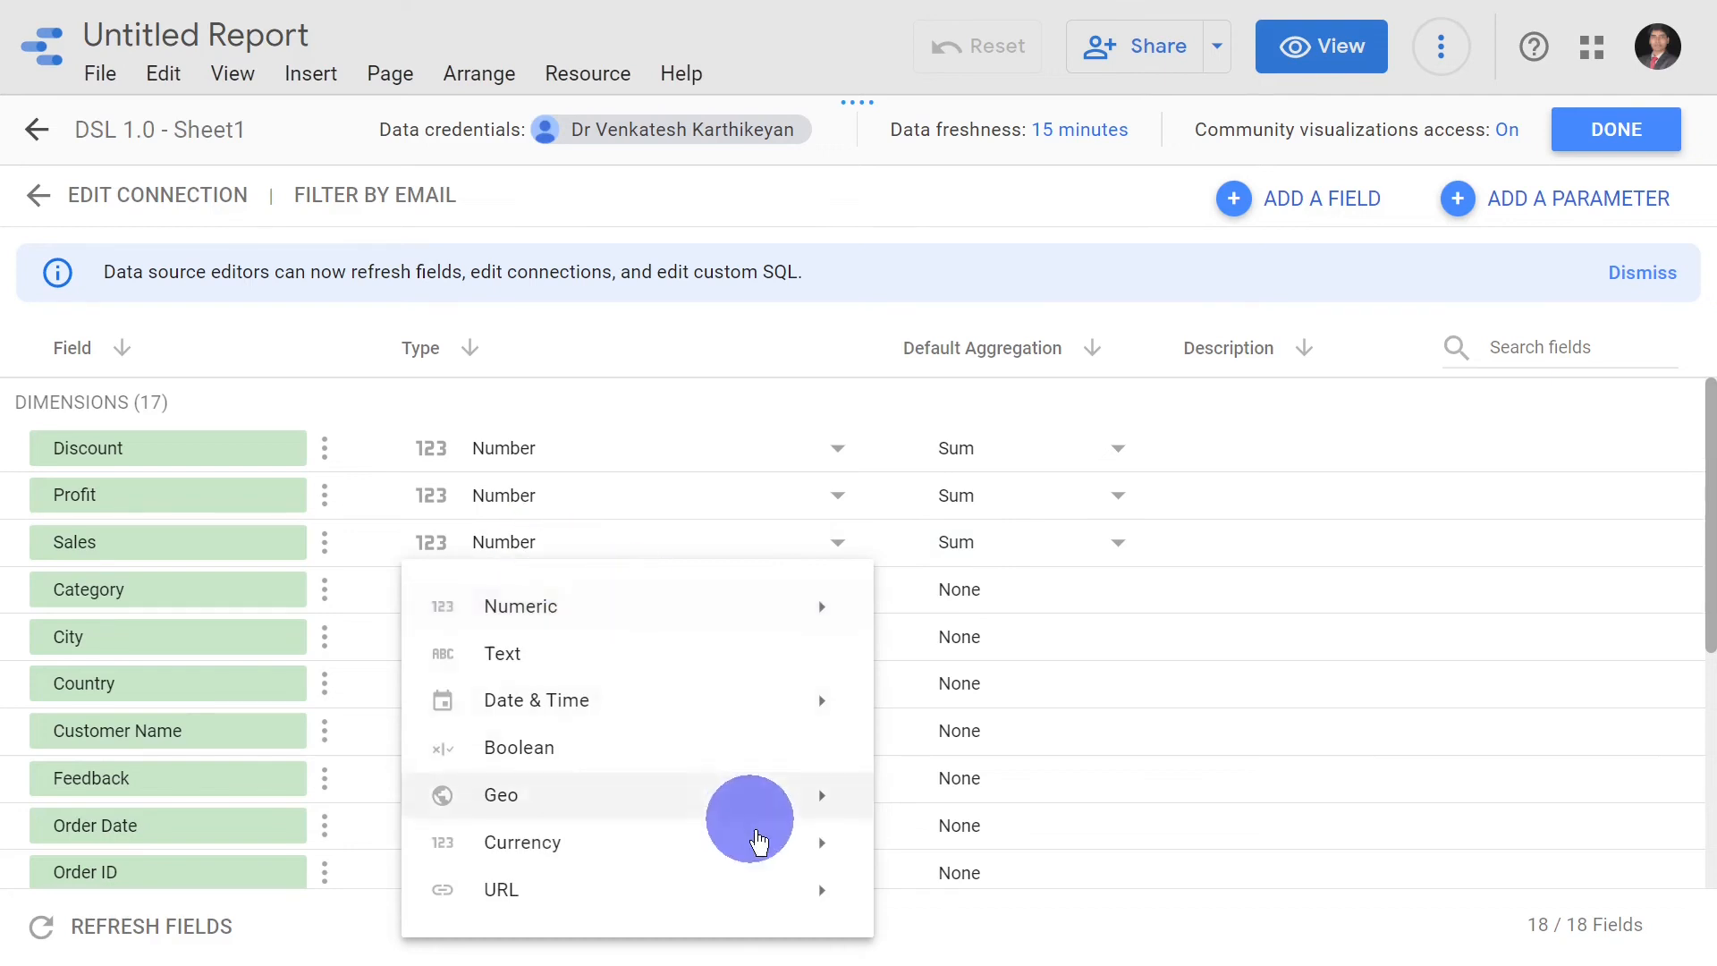
mouse_move(757, 841)
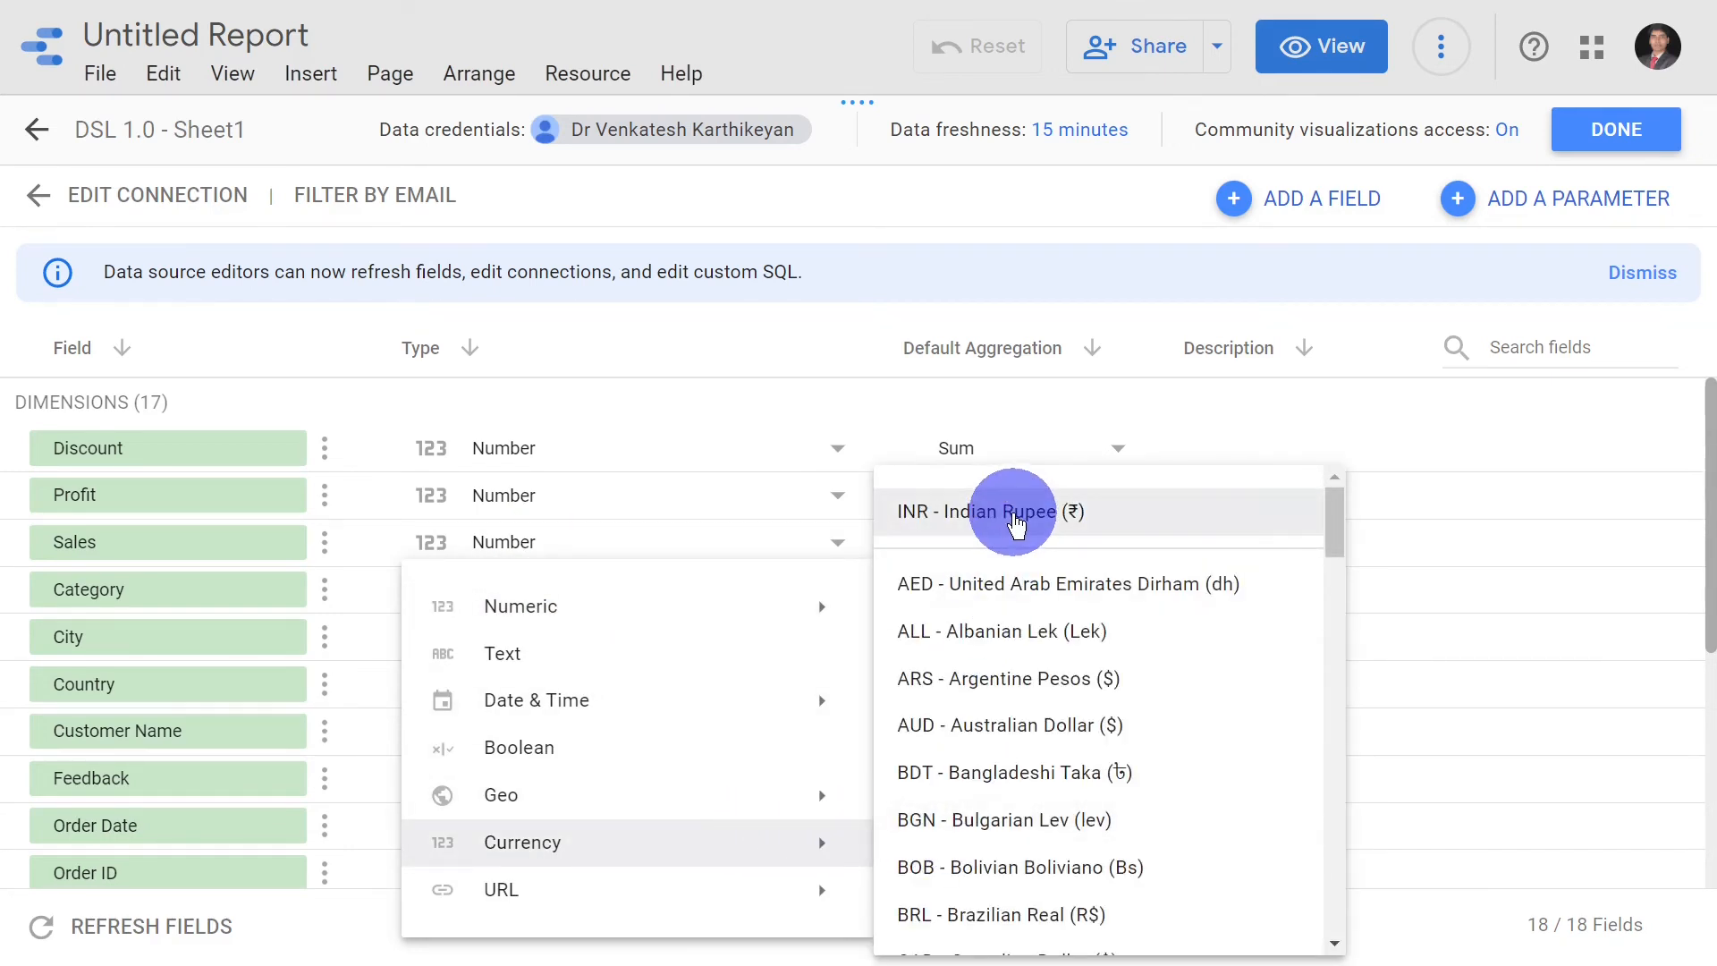
click(1015, 519)
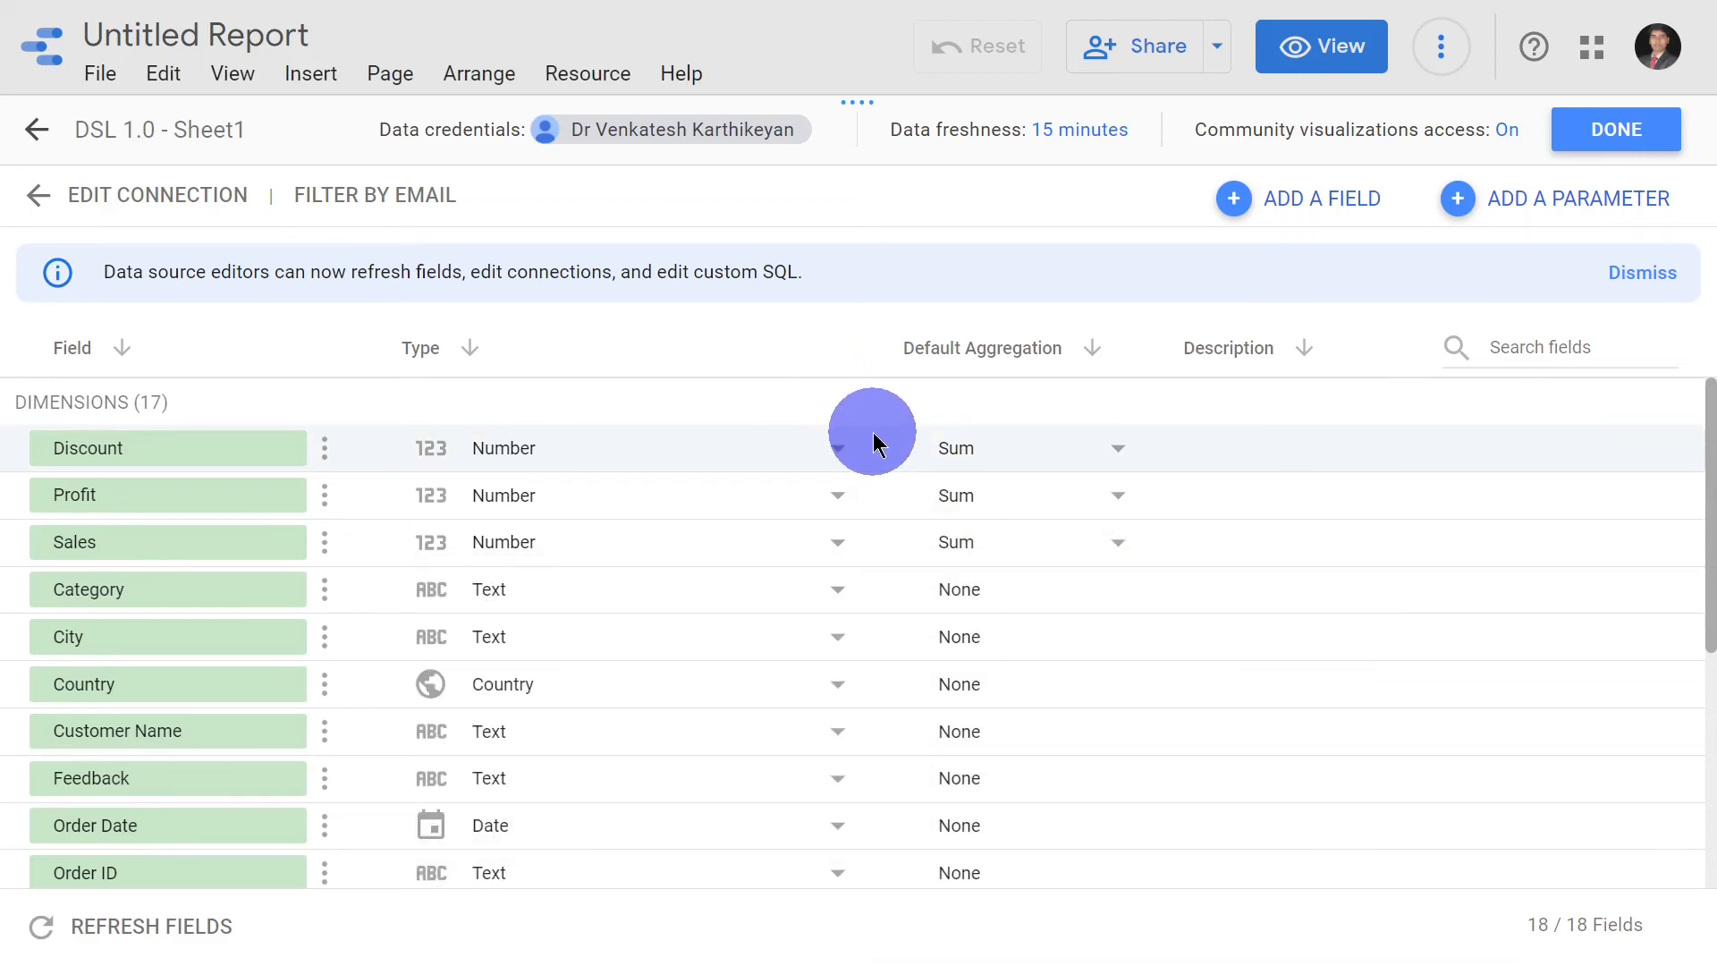
click(1617, 133)
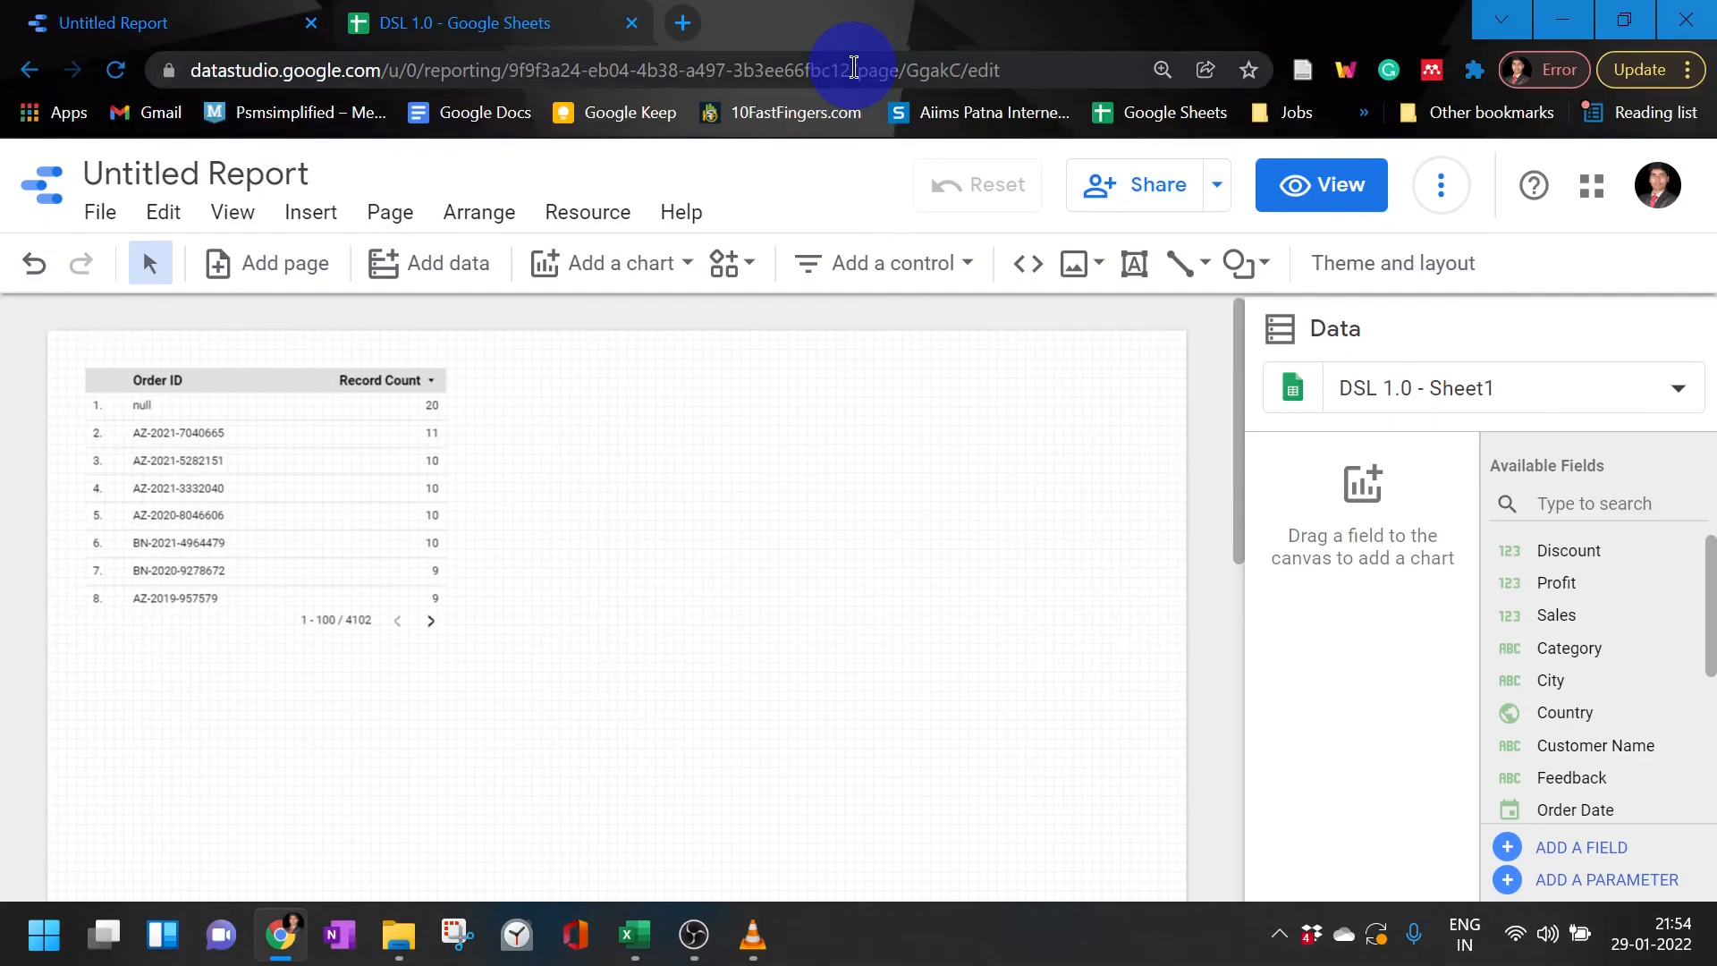
Step: Switch to Excel, save DSL 1.0 in Downloads as CSV UTF-8 (Comma delimited), replacing the existing file, and return to the report in Chrome
click(642, 946)
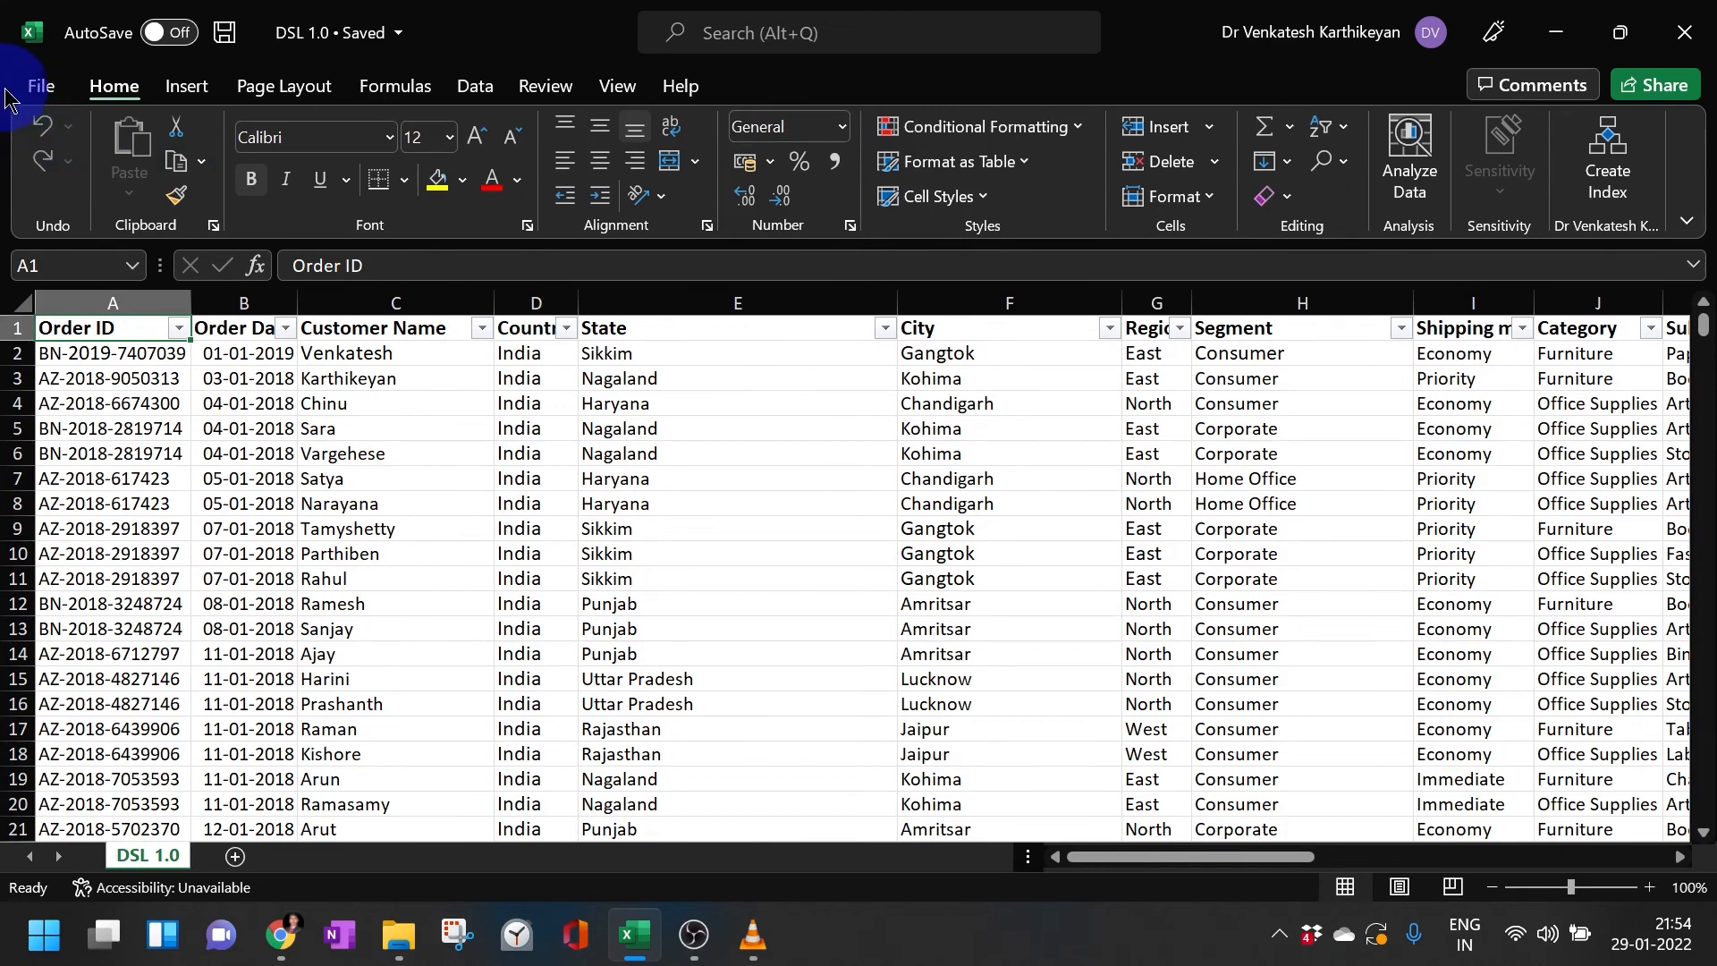
click(36, 86)
click(100, 431)
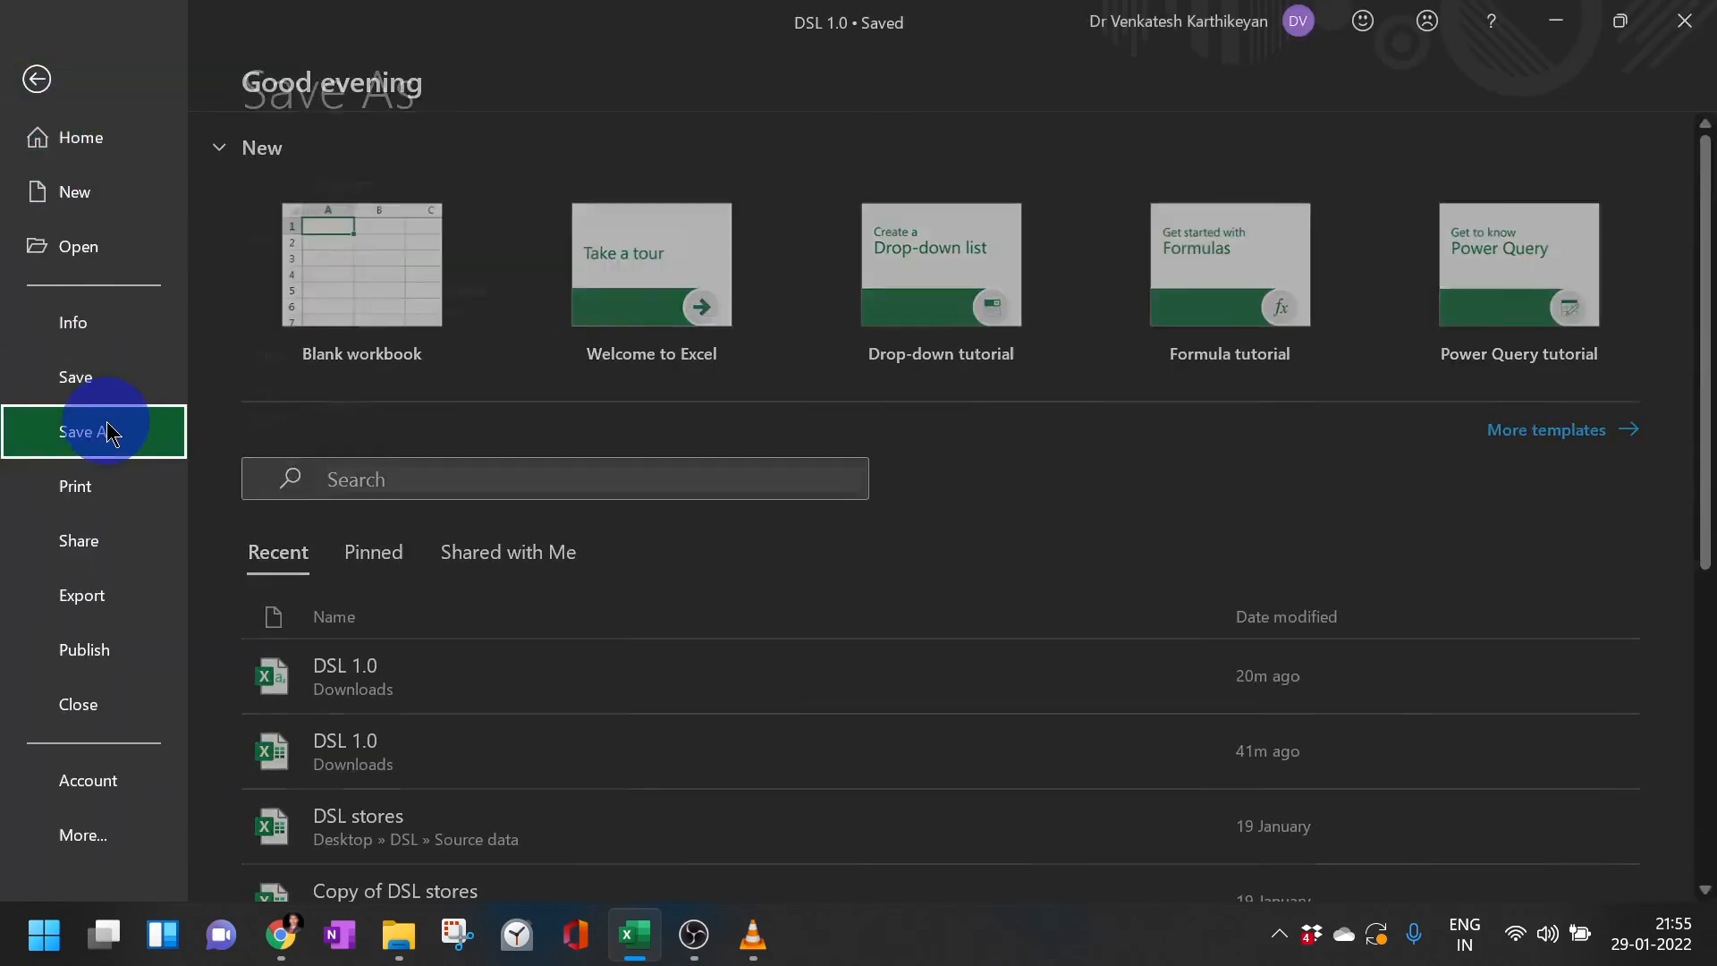
click(831, 248)
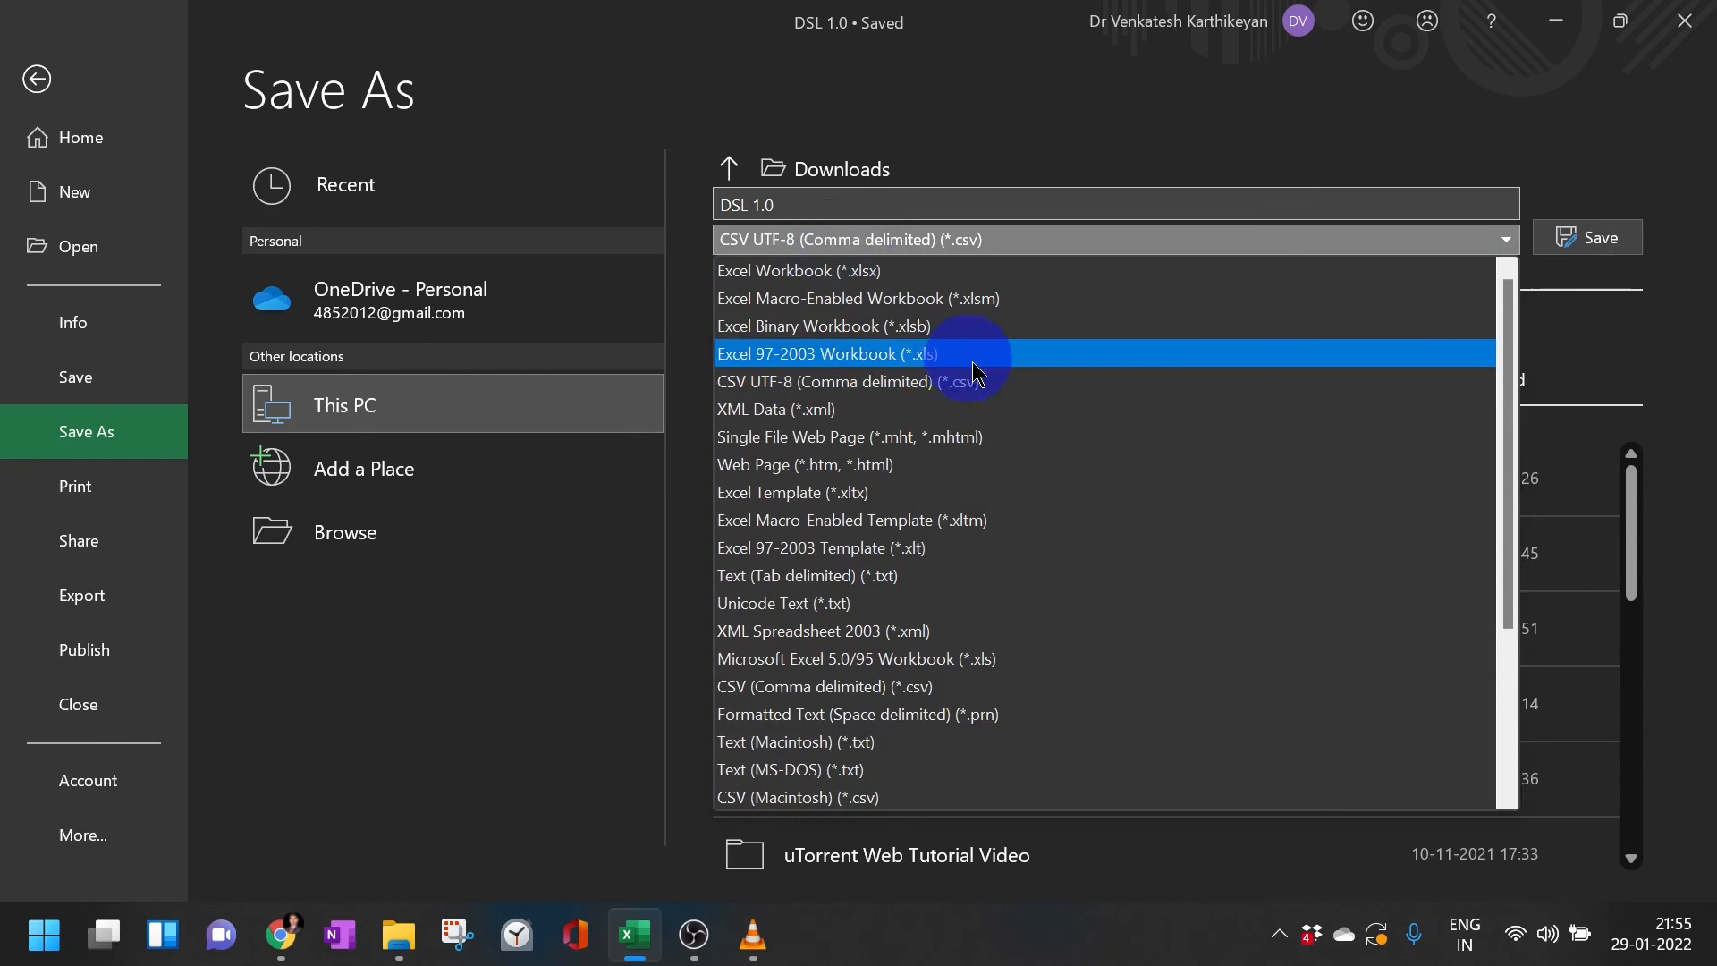
click(986, 382)
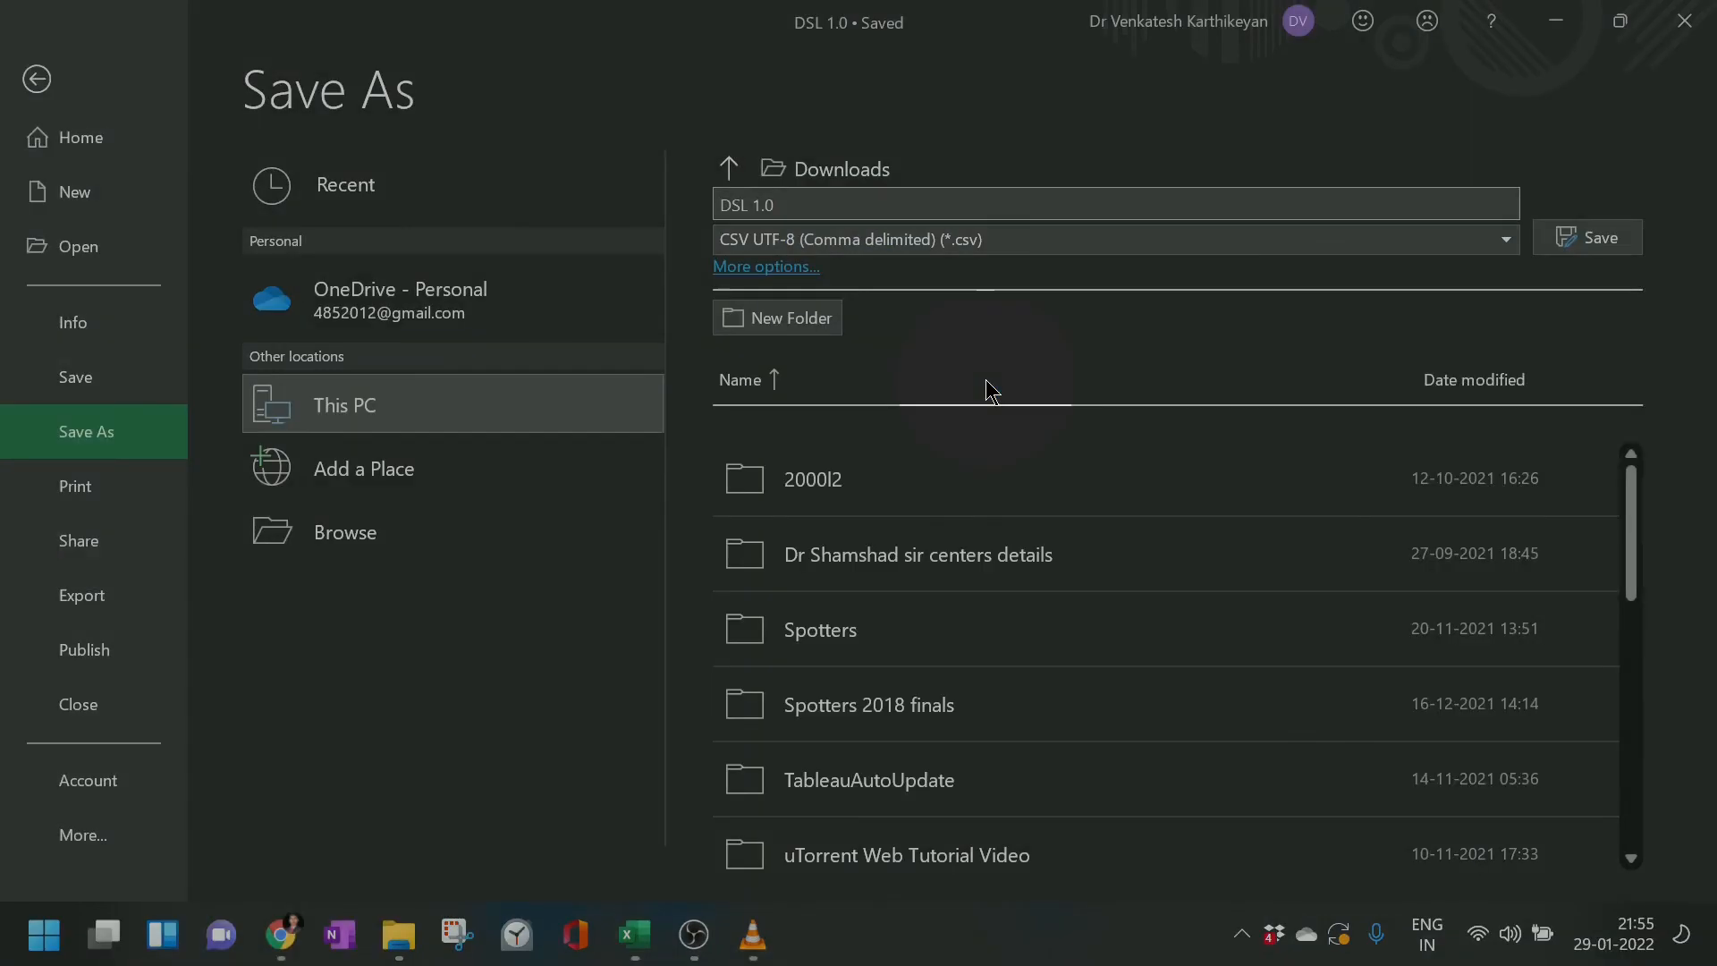
click(957, 240)
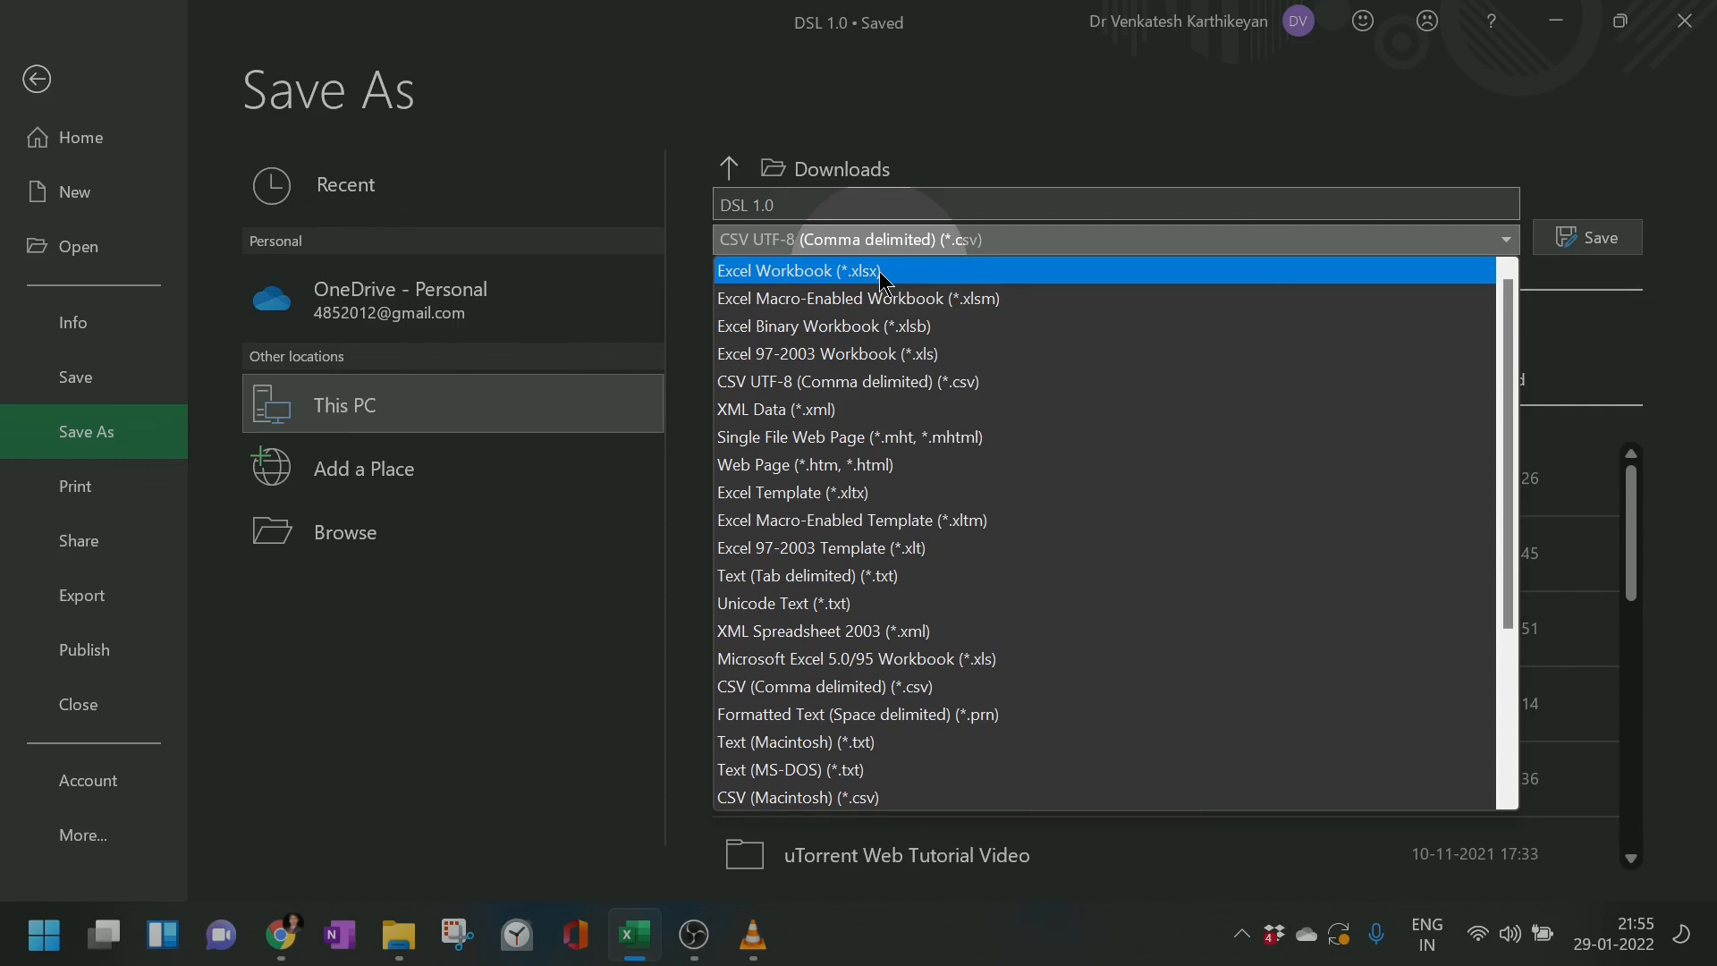
click(966, 382)
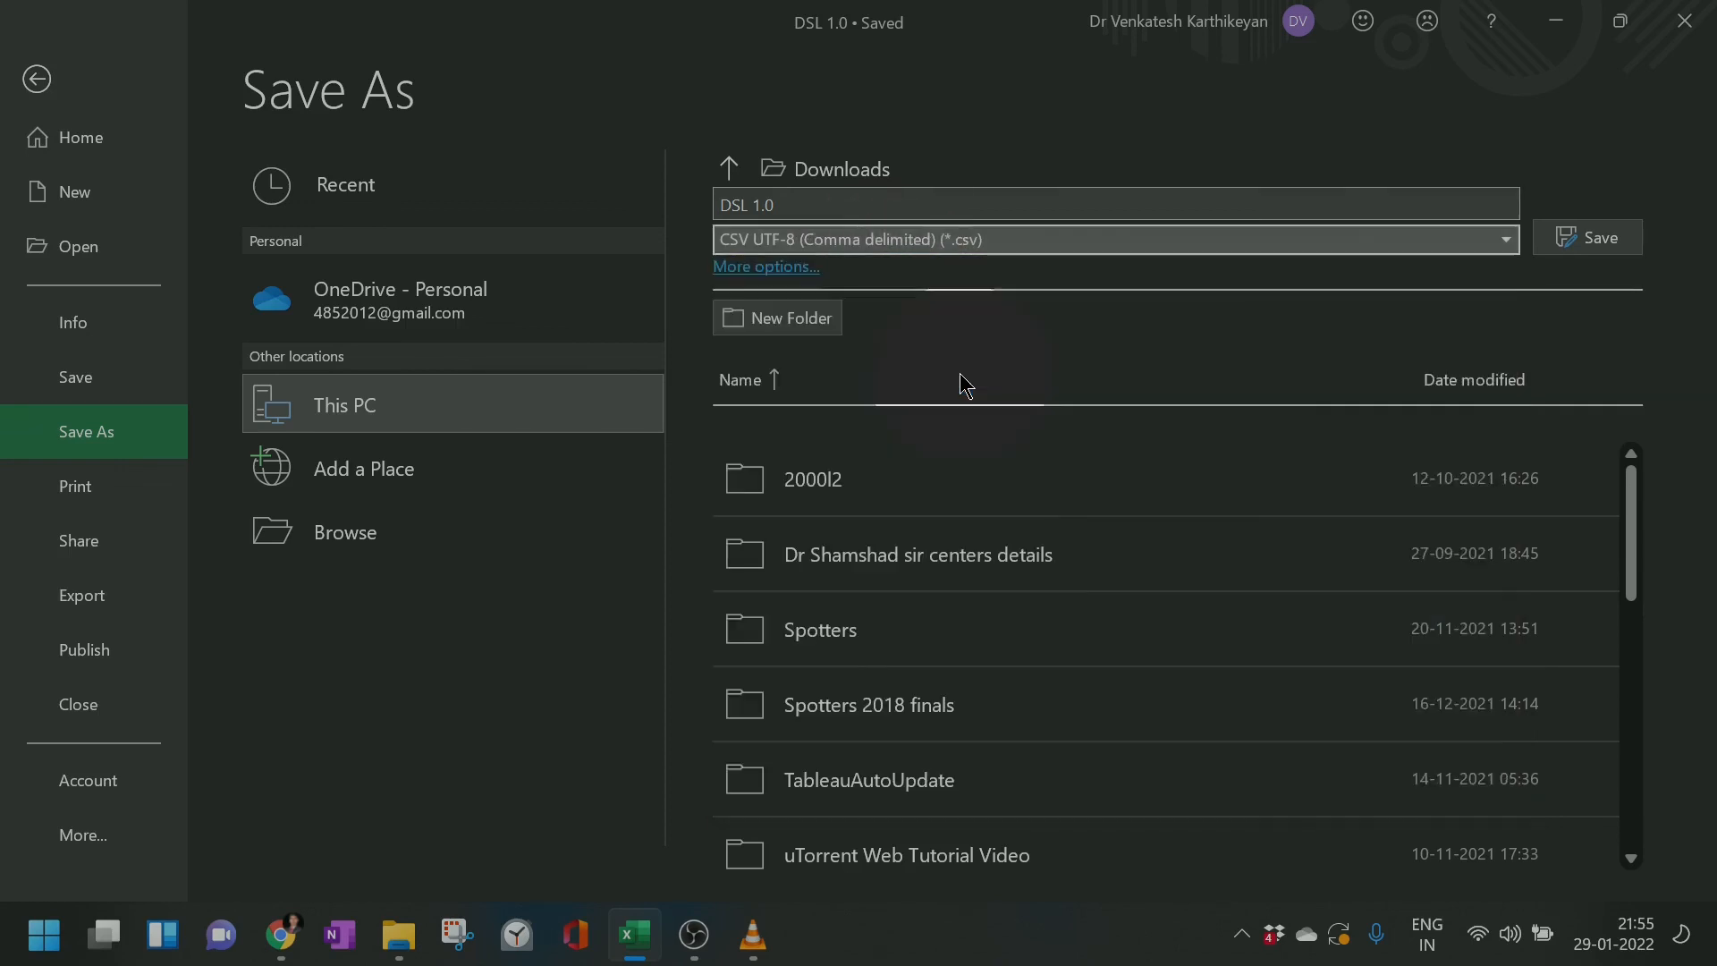
click(1591, 256)
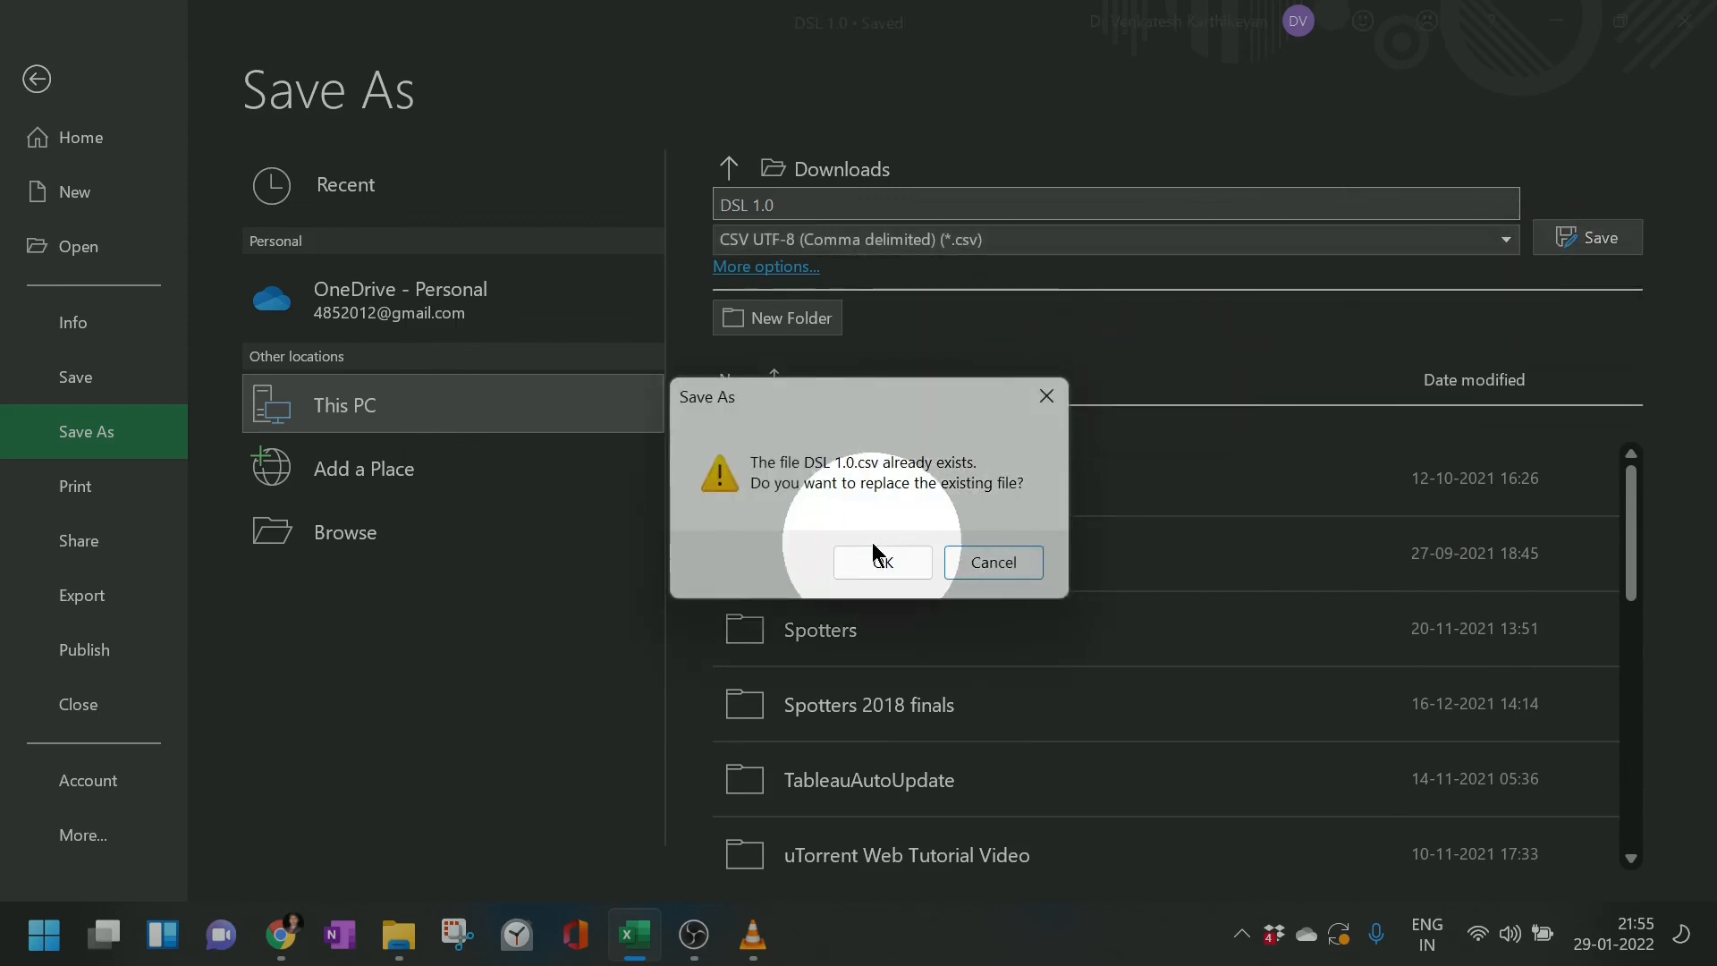
click(876, 552)
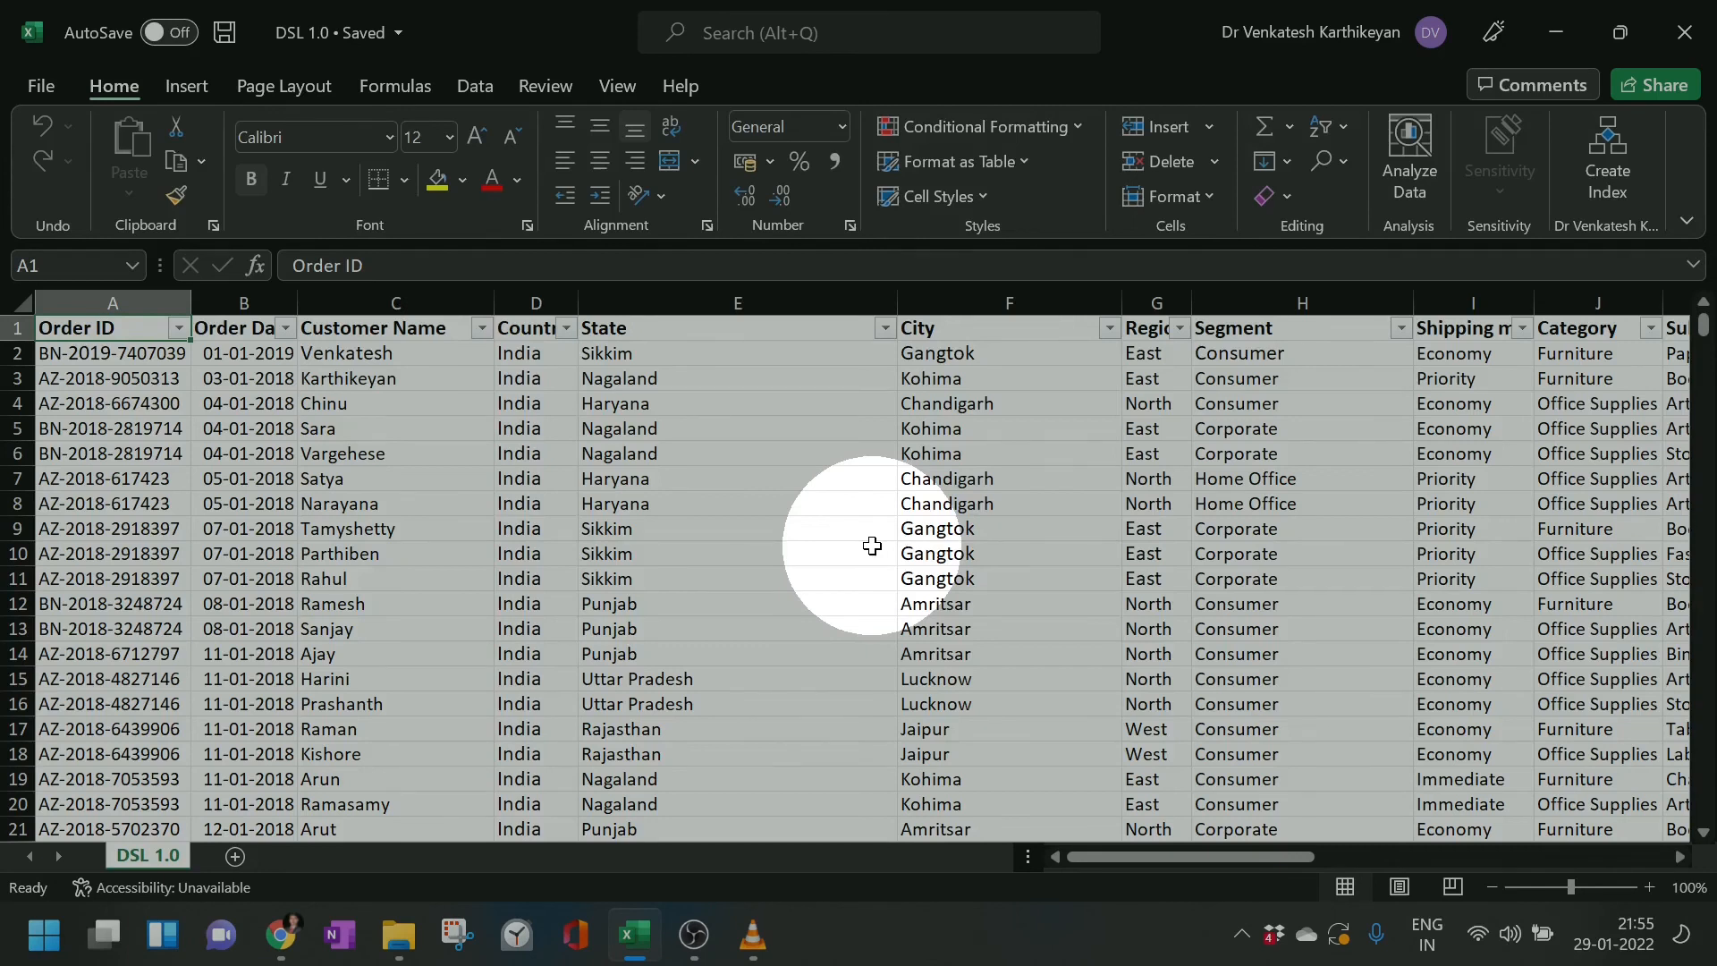
click(281, 935)
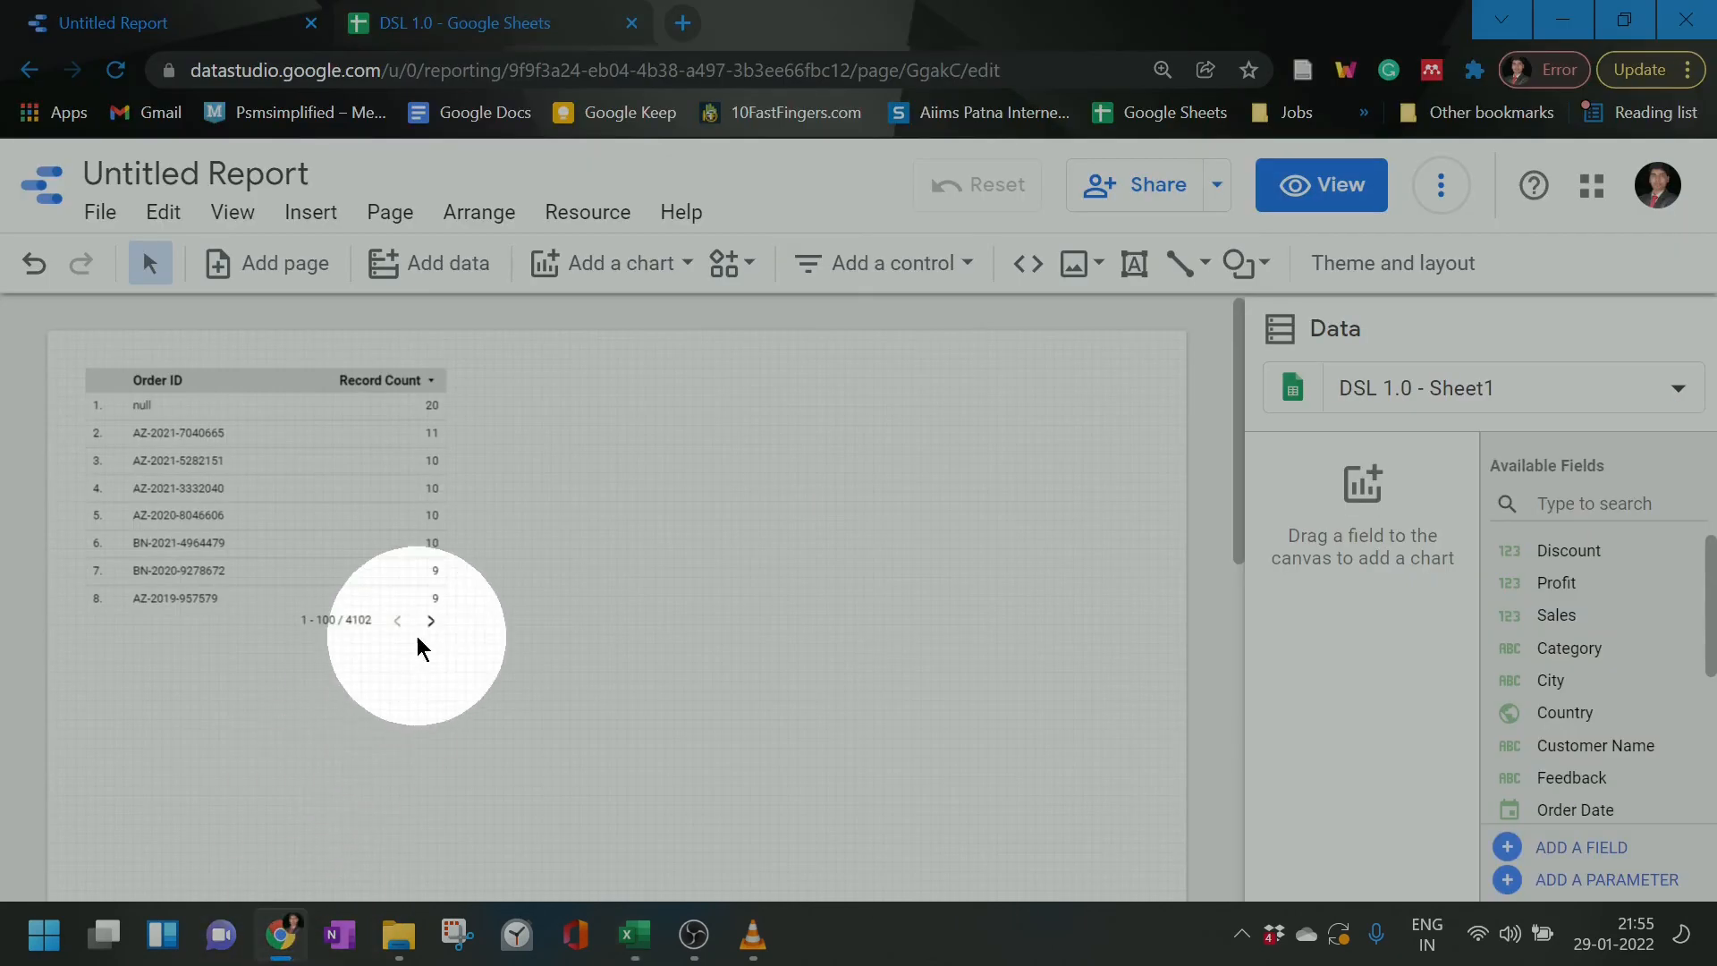